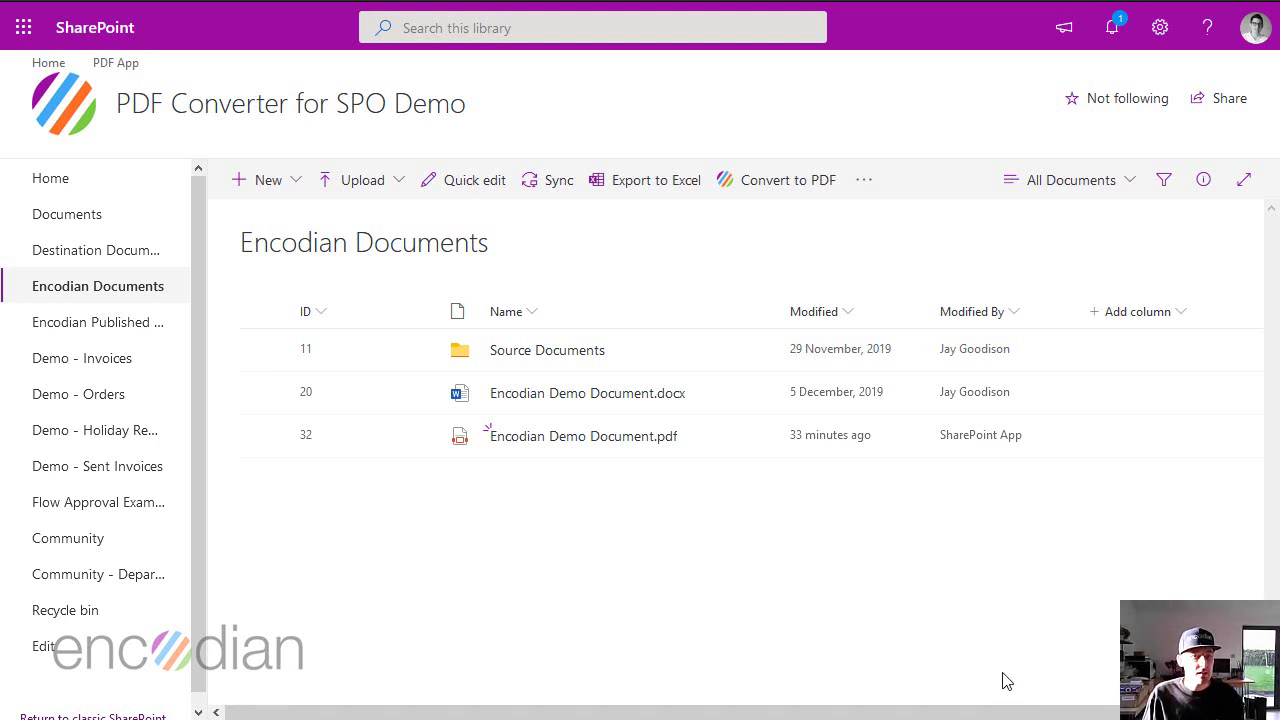
# - Preview Encodian Demo Document.pdf in Encodian Documents, page through its pages, then close the viewer
pyautogui.moveTo(592, 443)
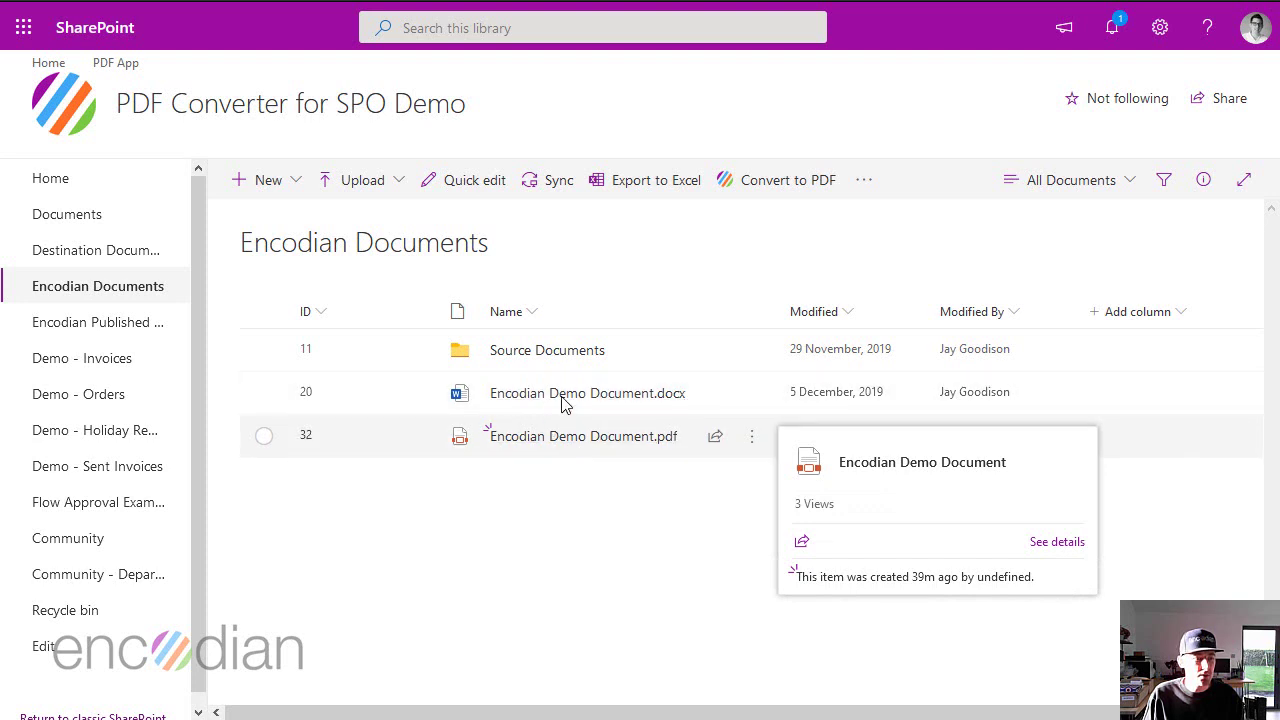
pyautogui.click(535, 443)
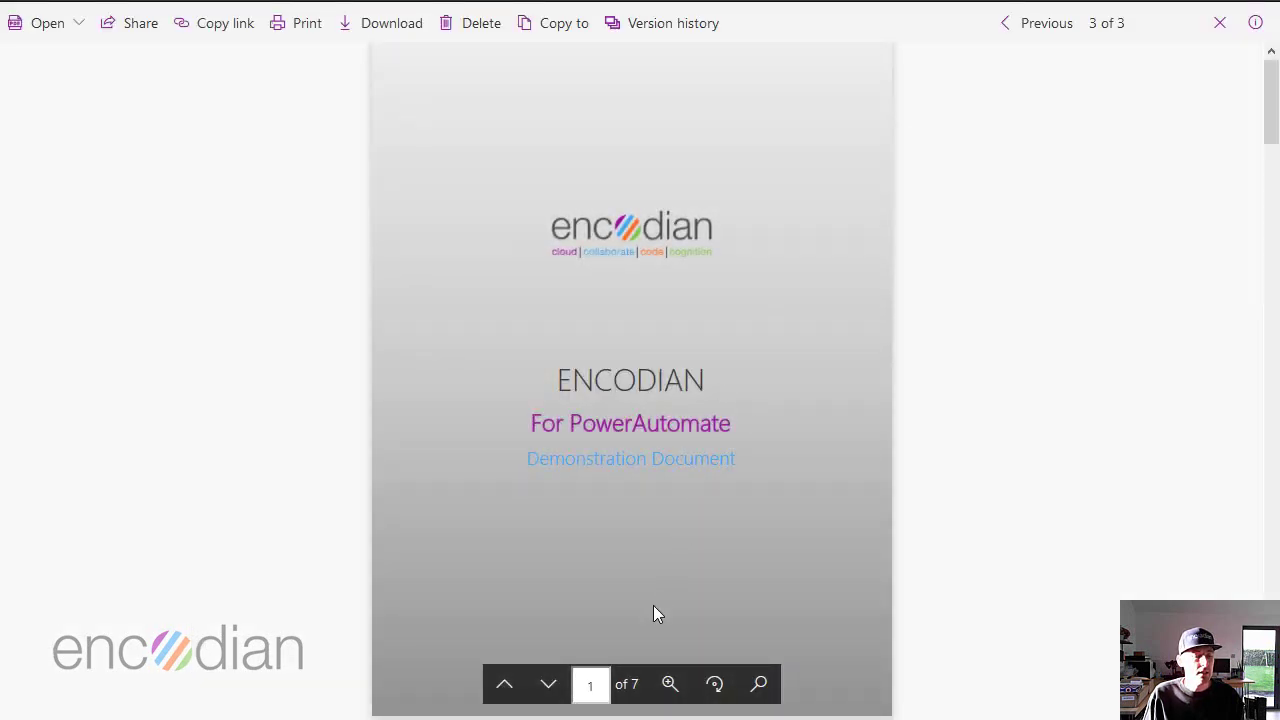
pyautogui.click(543, 697)
pyautogui.click(543, 697)
pyautogui.click(543, 697)
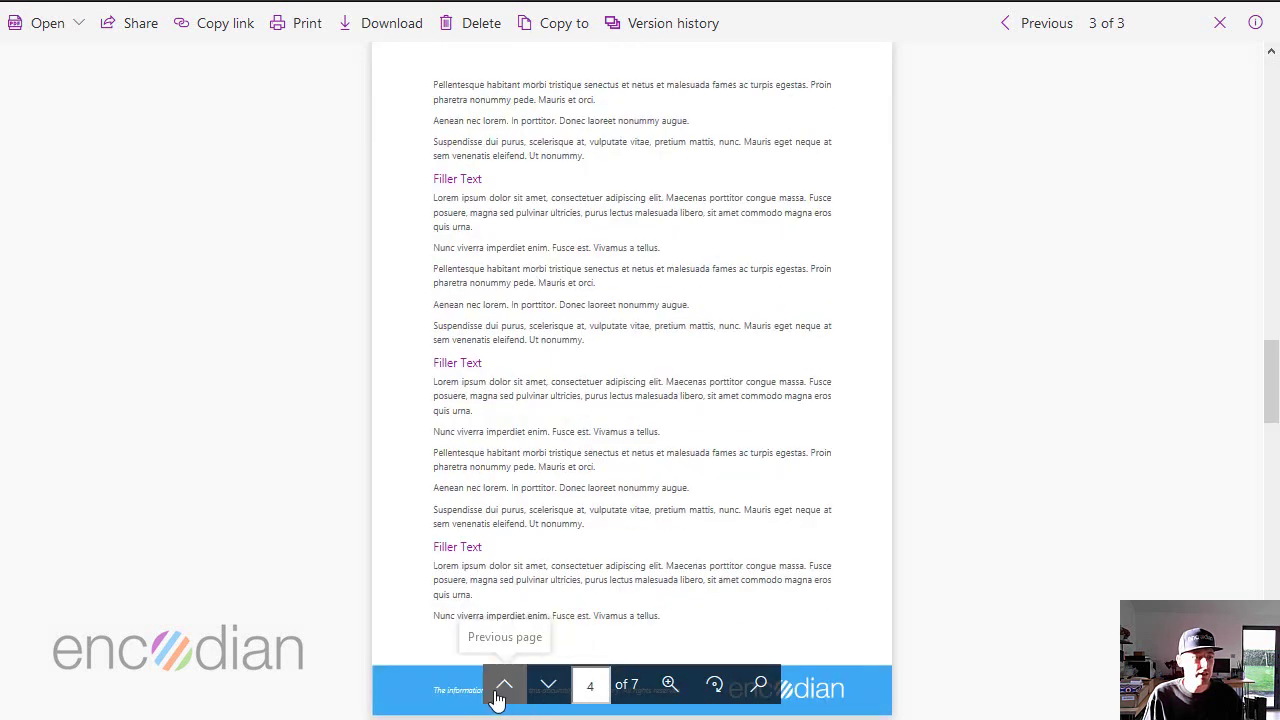
pyautogui.click(1221, 34)
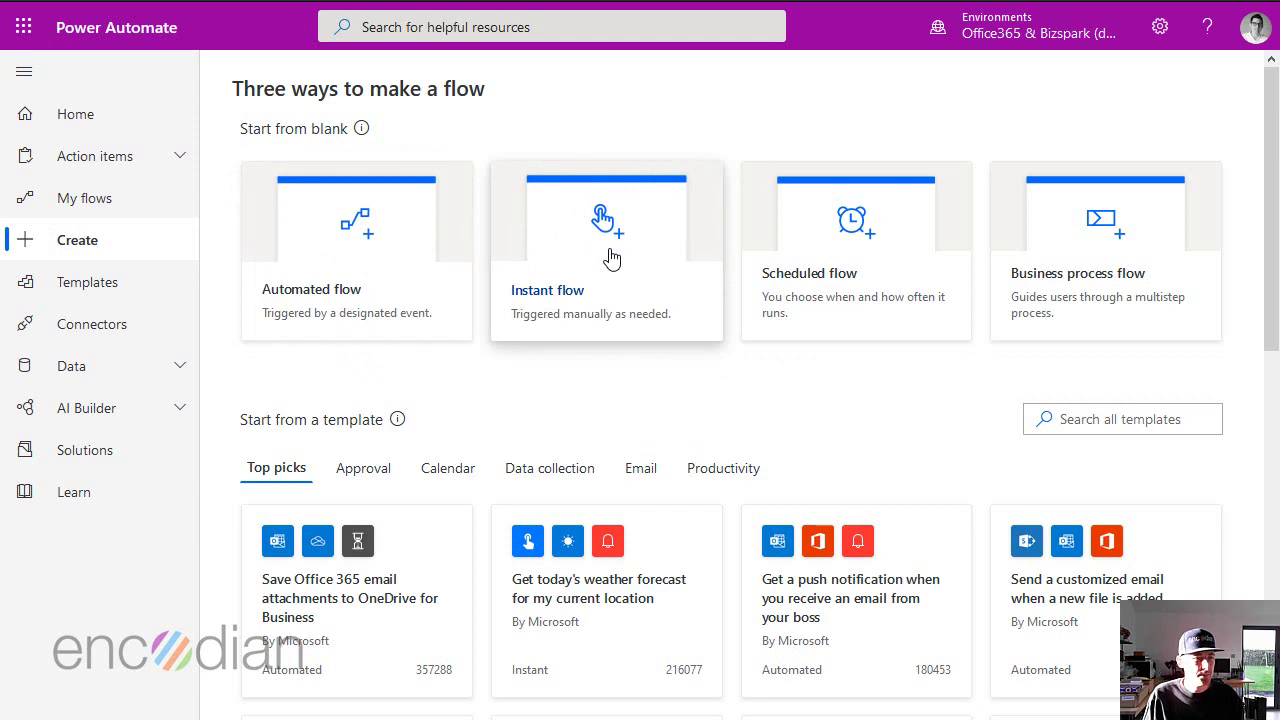
# - Create an instant flow named 'Demo - Extract 1st Page' with the Manually trigger a flow trigger
pyautogui.click(612, 259)
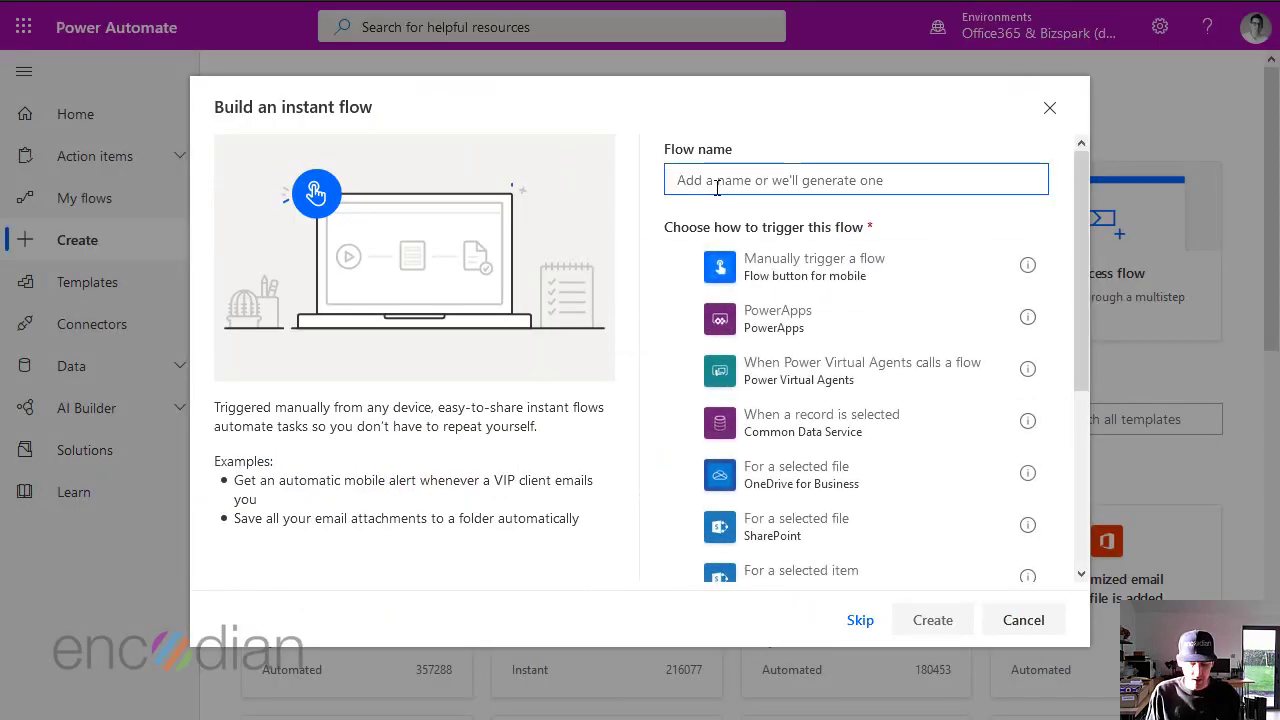
pyautogui.write('Demo')
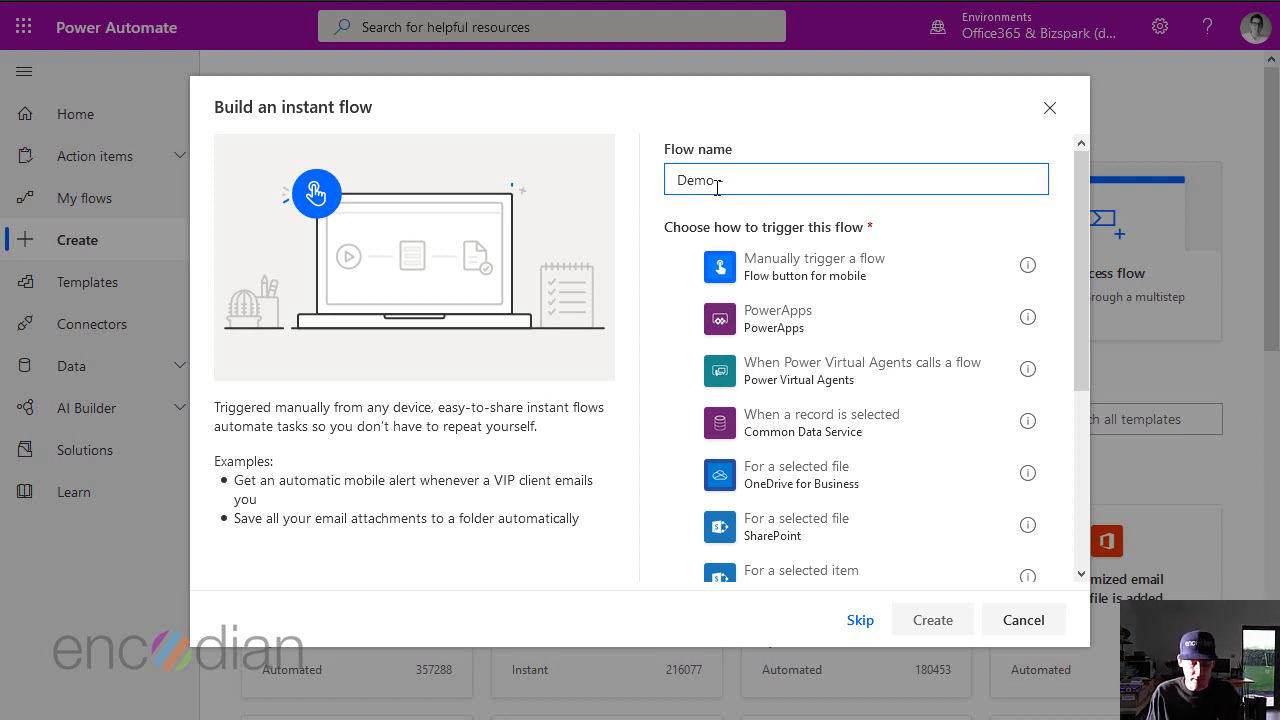
pyautogui.write(' - Extract 1st Page')
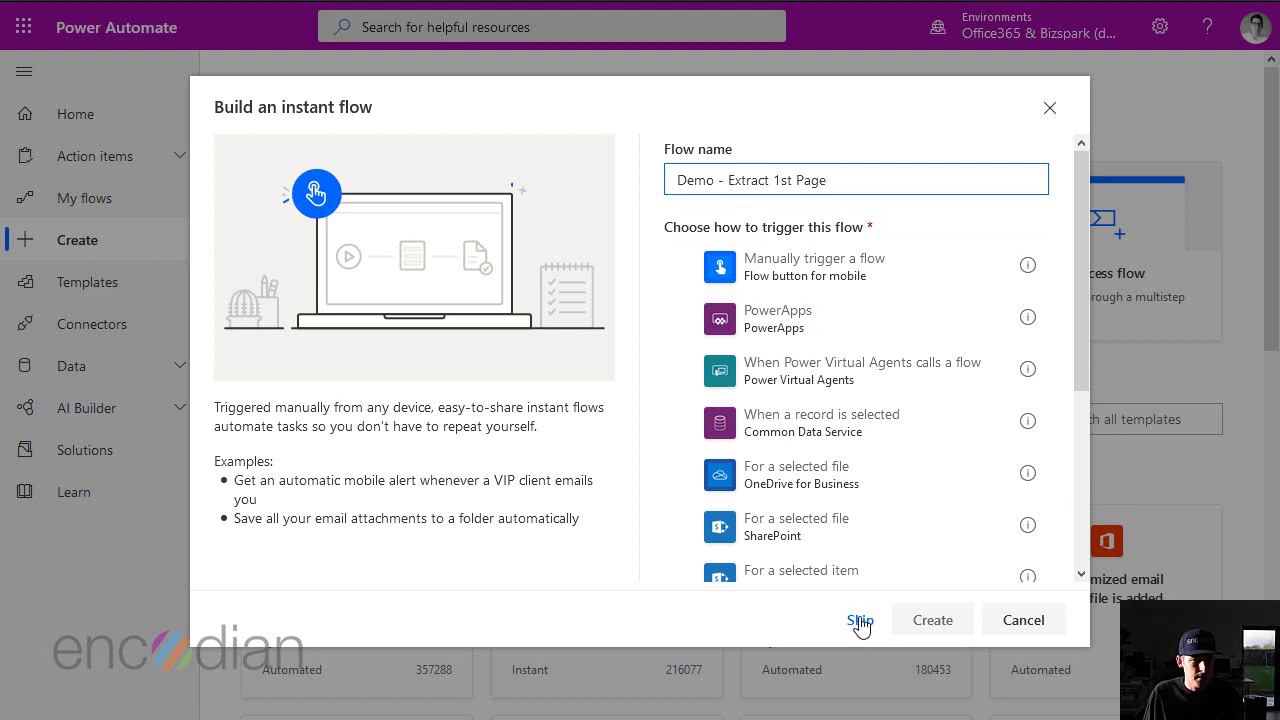
pyautogui.click(772, 283)
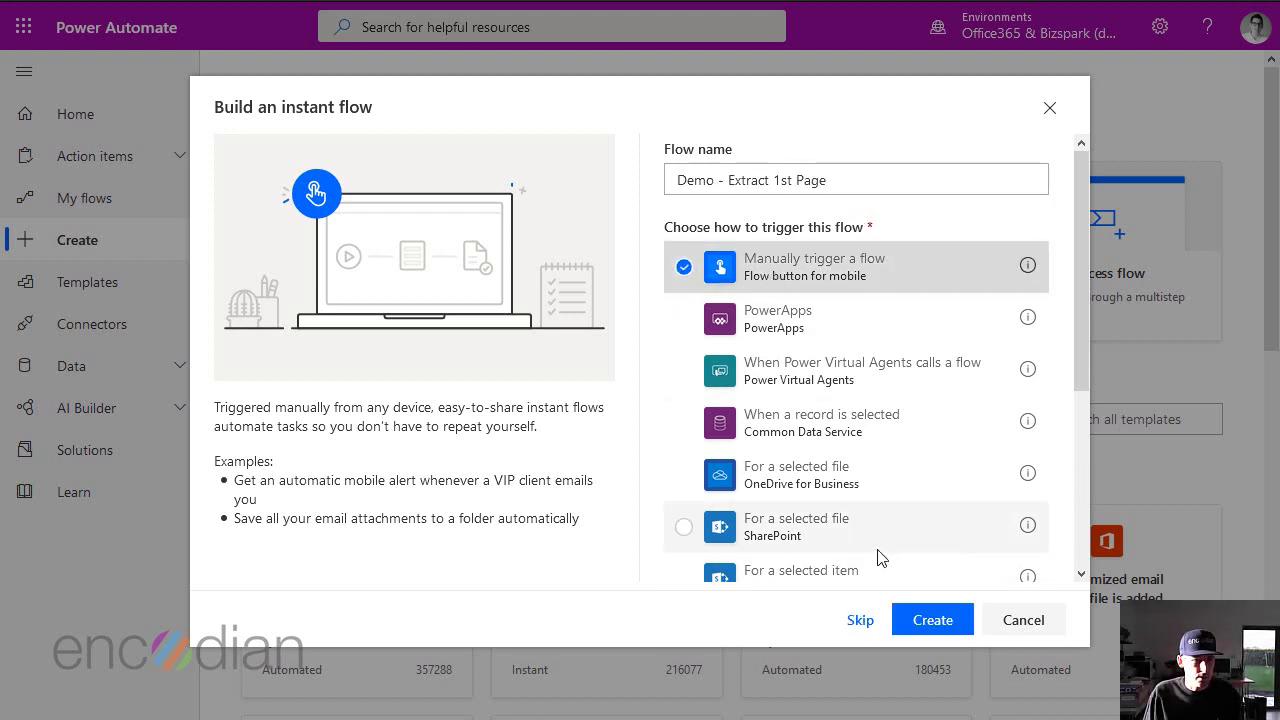
pyautogui.click(935, 624)
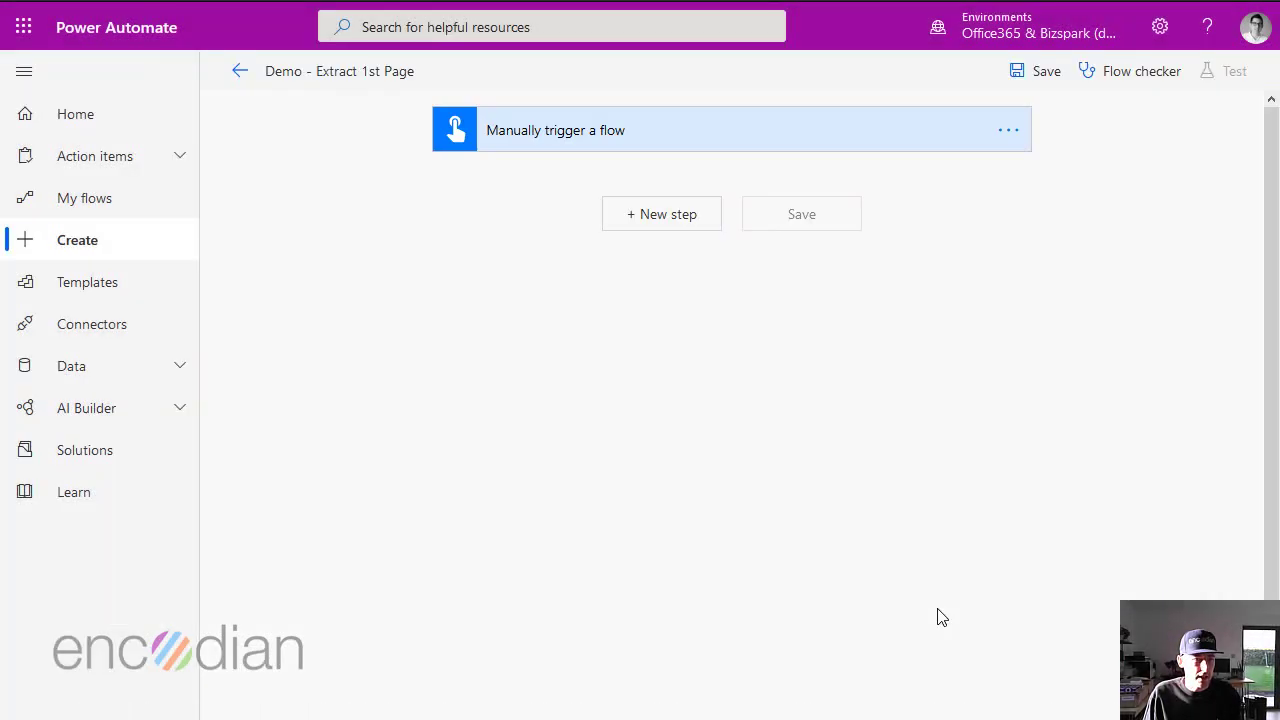
# - Add a SharePoint Get file properties step on the PDF Converter for SPO Demo site, Encodian Documents library
pyautogui.click(656, 225)
pyautogui.write('get ')
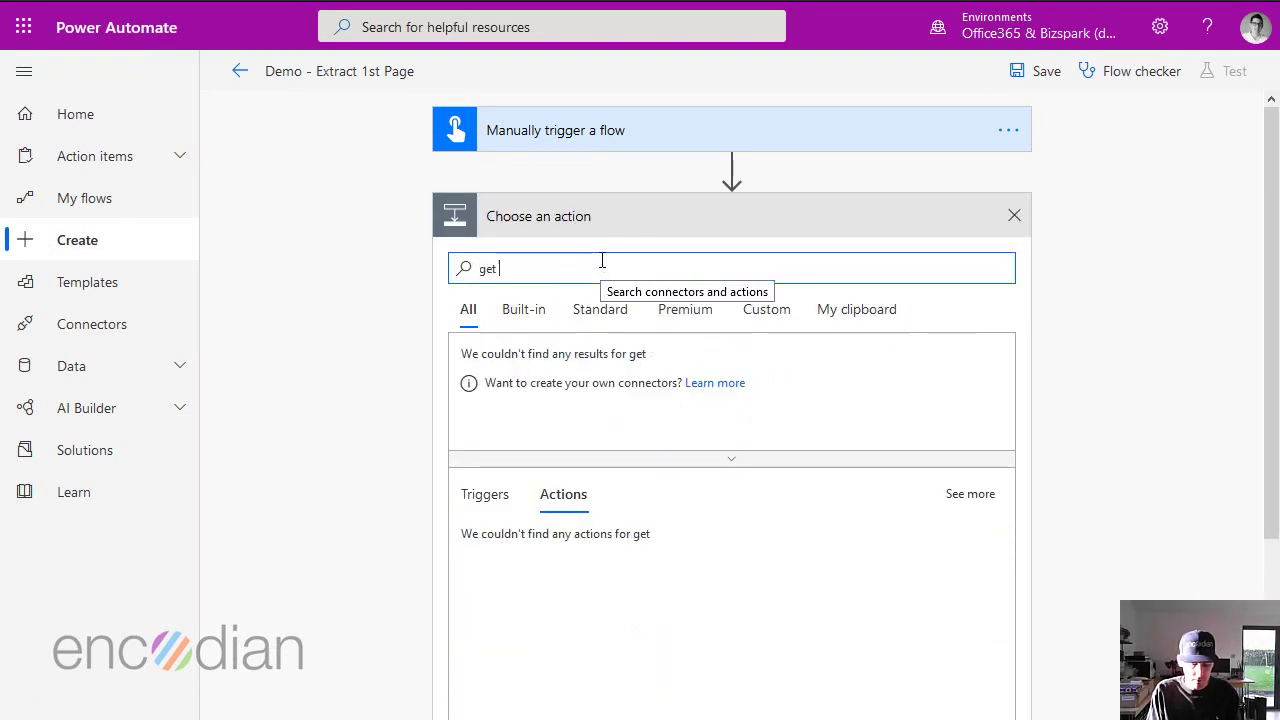
pyautogui.write('file properties')
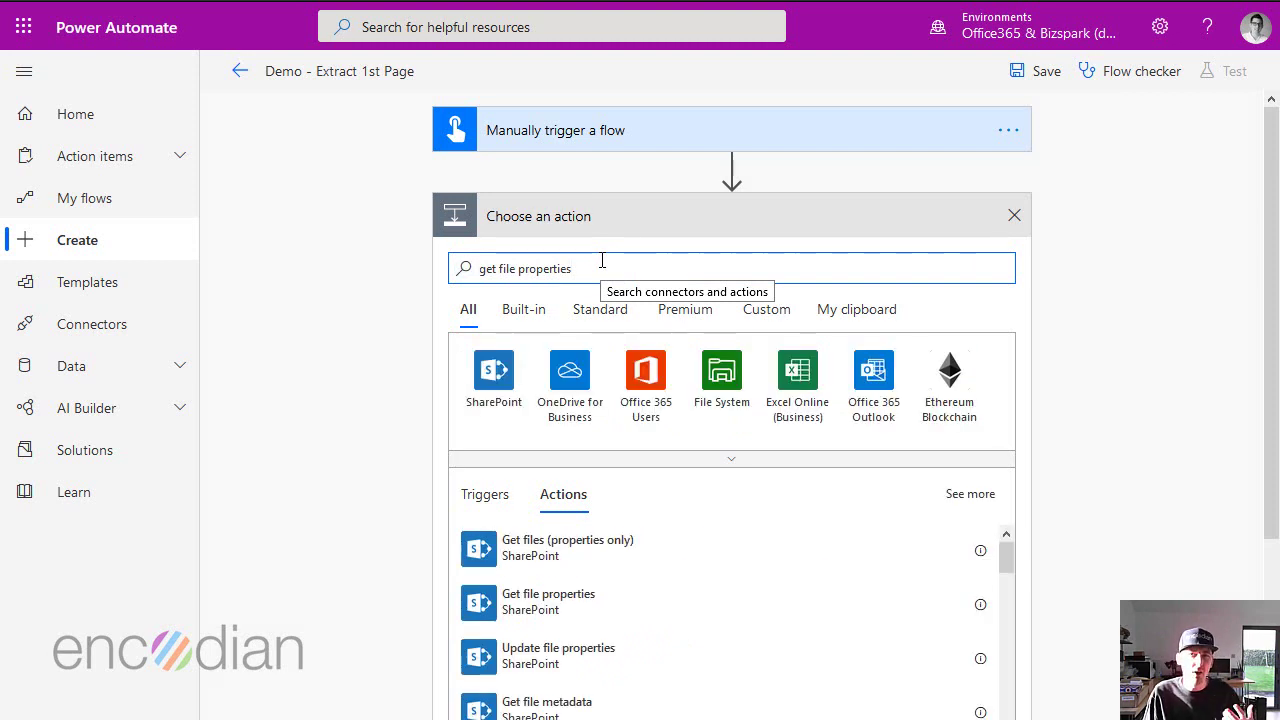
pyautogui.click(617, 602)
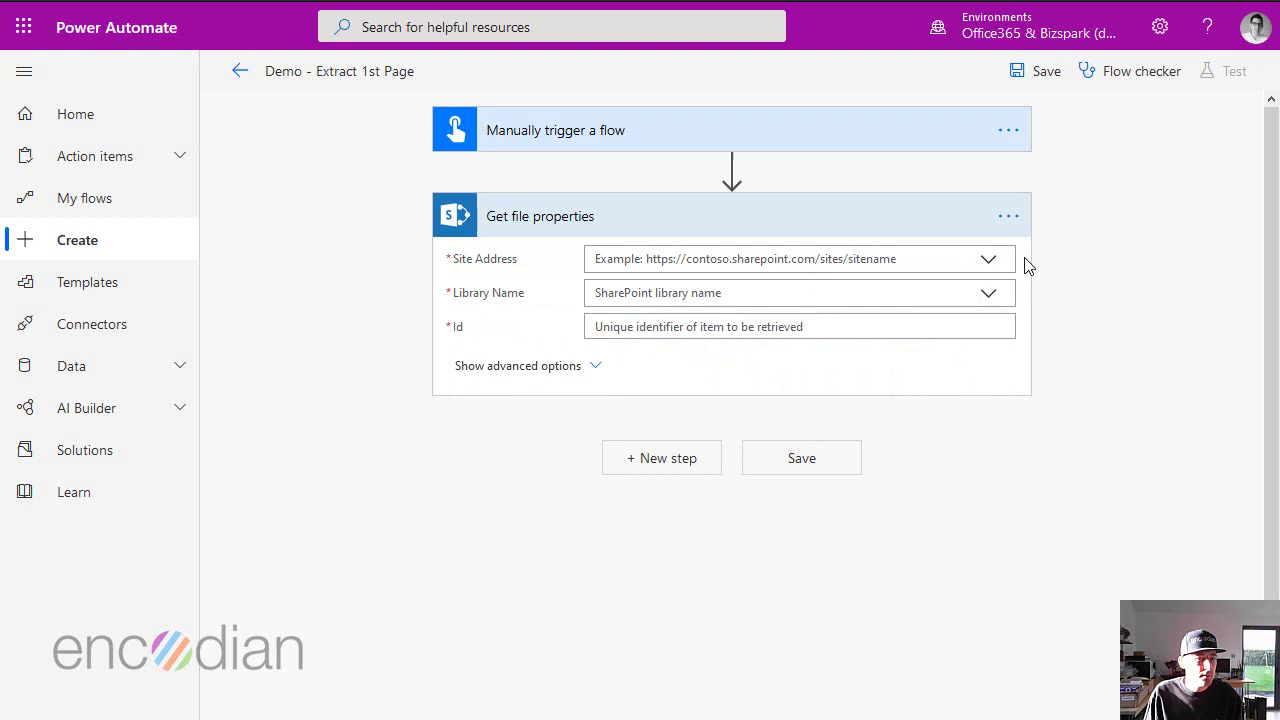
pyautogui.click(988, 261)
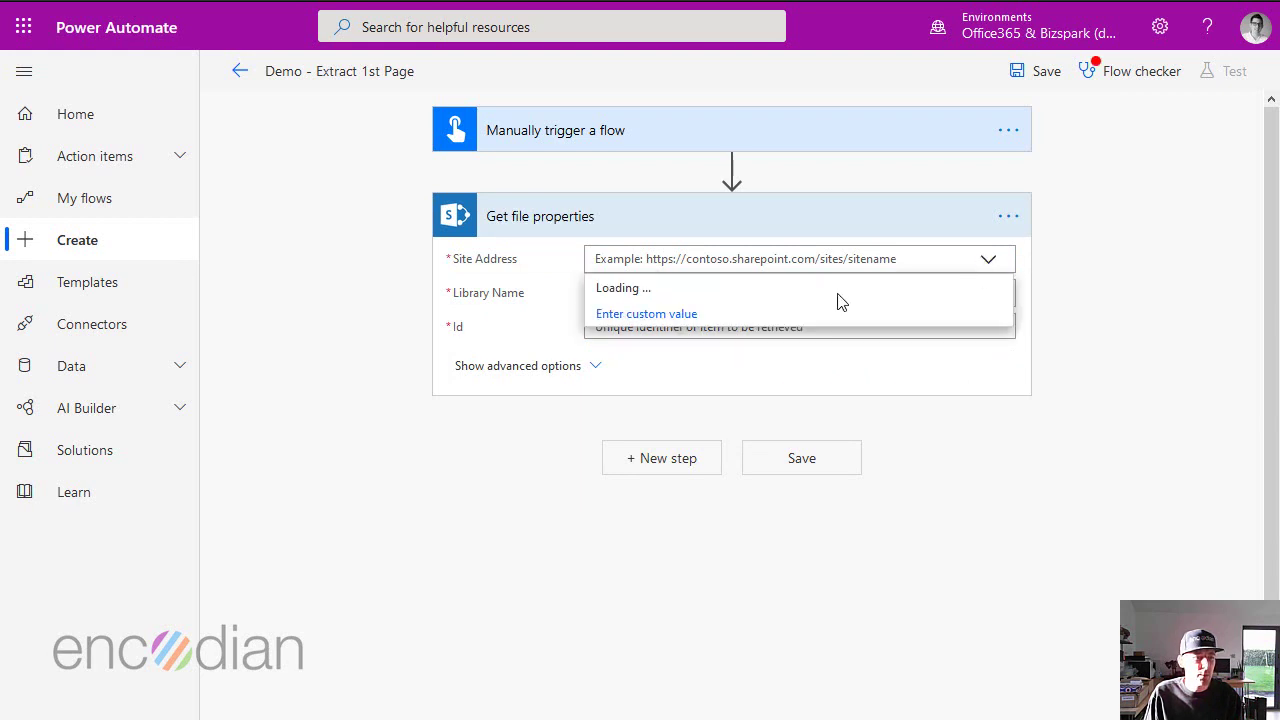
pyautogui.moveTo(1011, 332); pyautogui.dragTo(1005, 418)
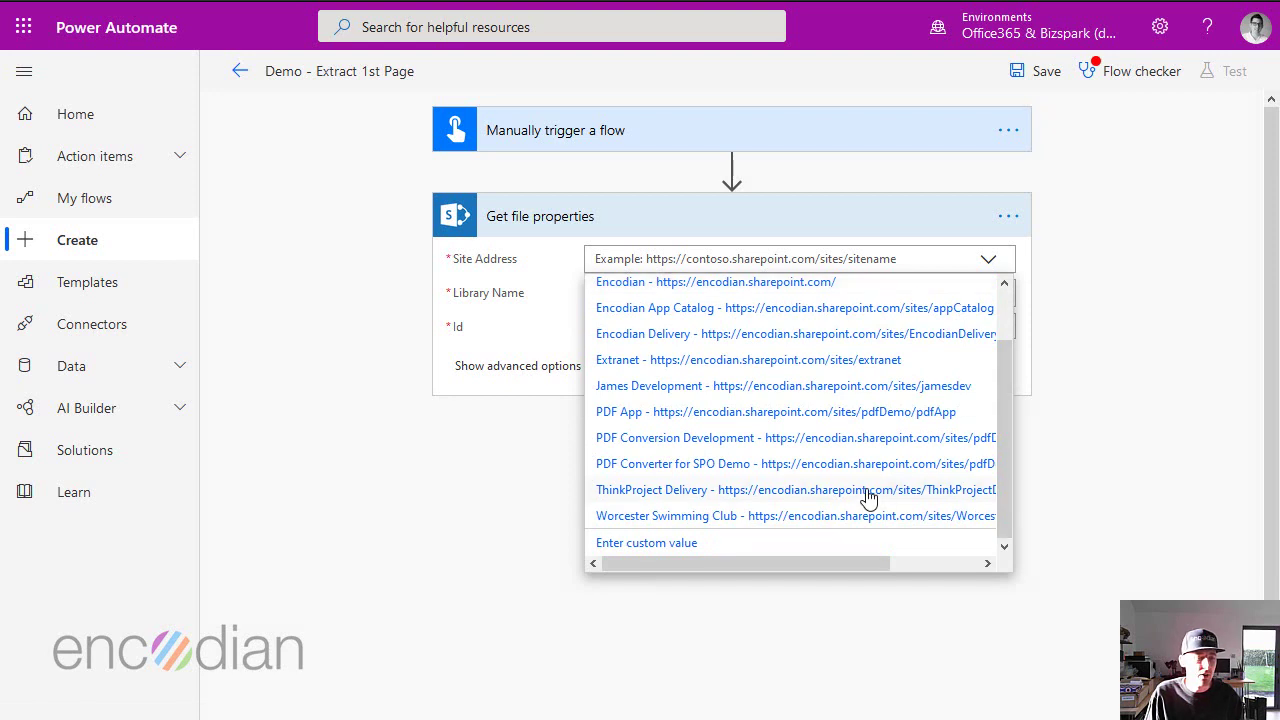
pyautogui.click(741, 466)
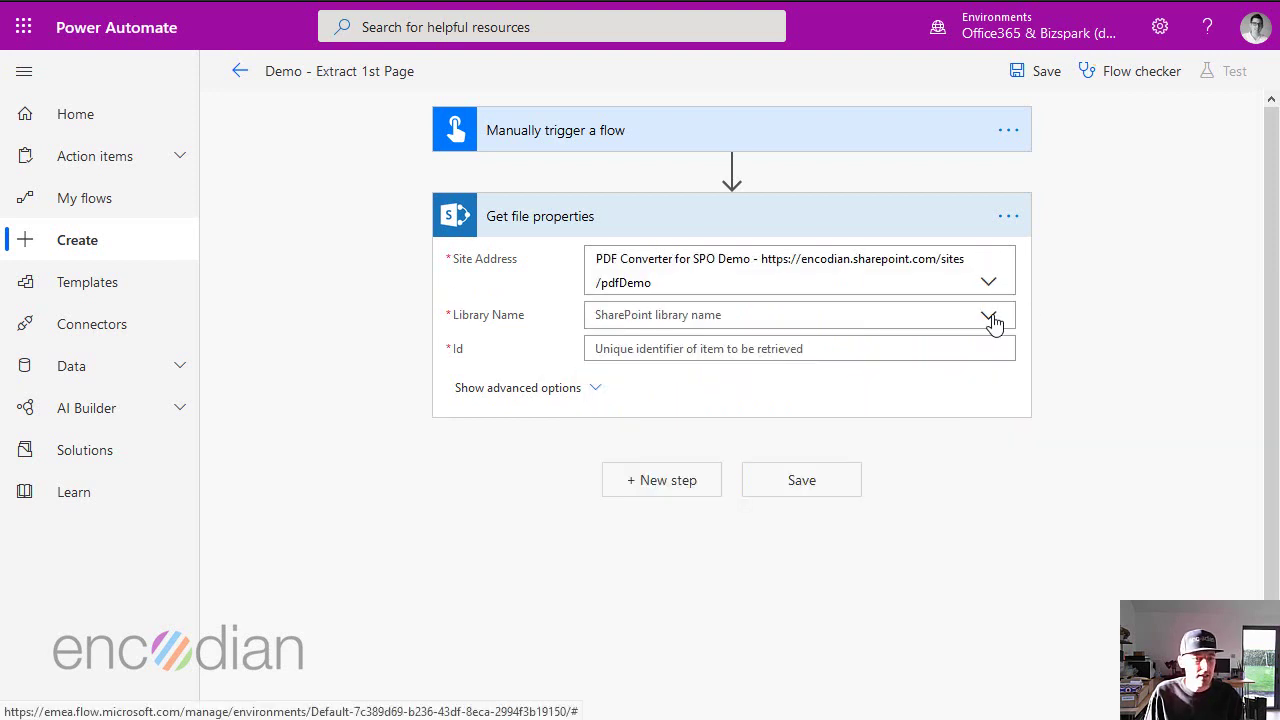
pyautogui.click(988, 318)
pyautogui.click(717, 449)
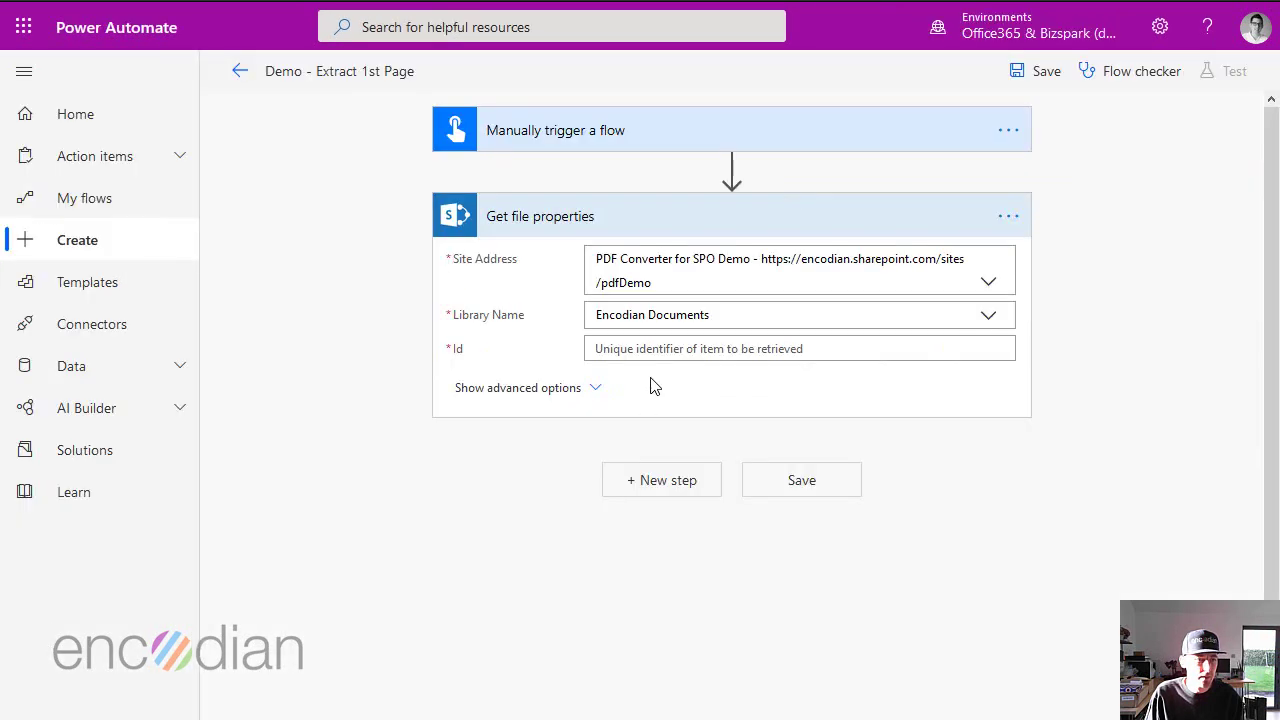
pyautogui.click(664, 346)
# - Enter file Id 32, then add the SharePoint Get file content action as the next step
pyautogui.write('32')
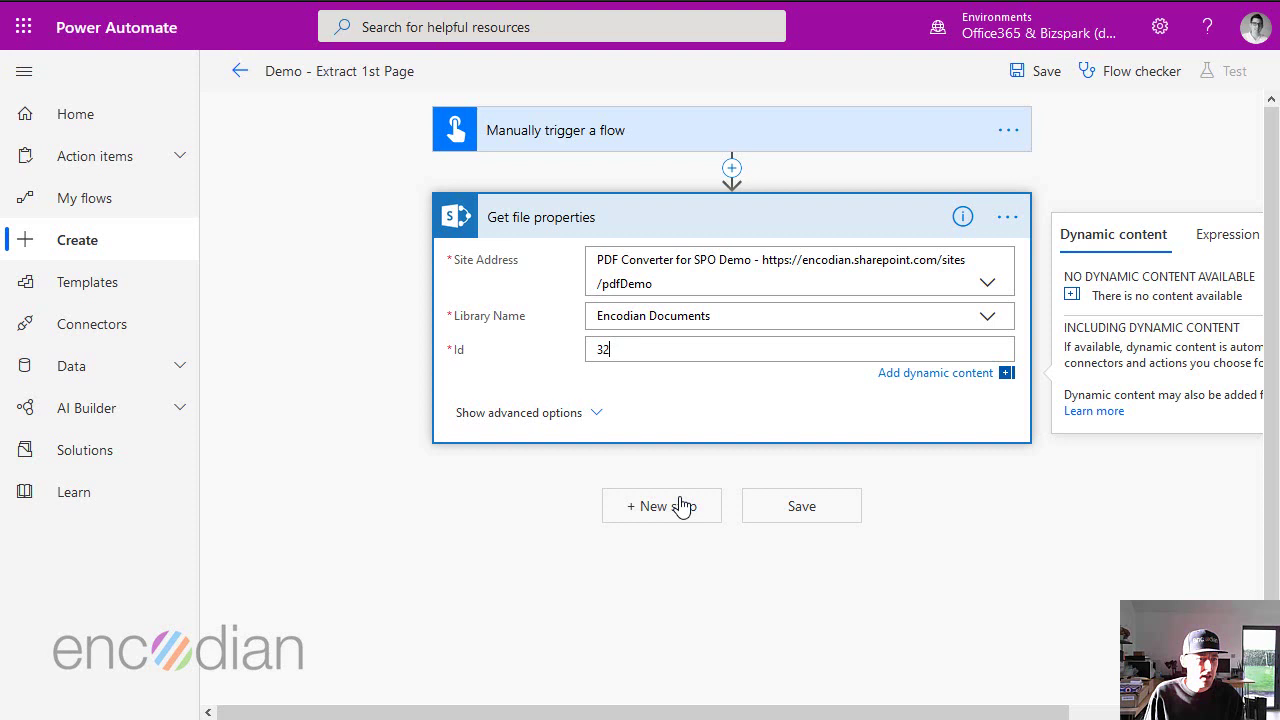
pyautogui.click(680, 512)
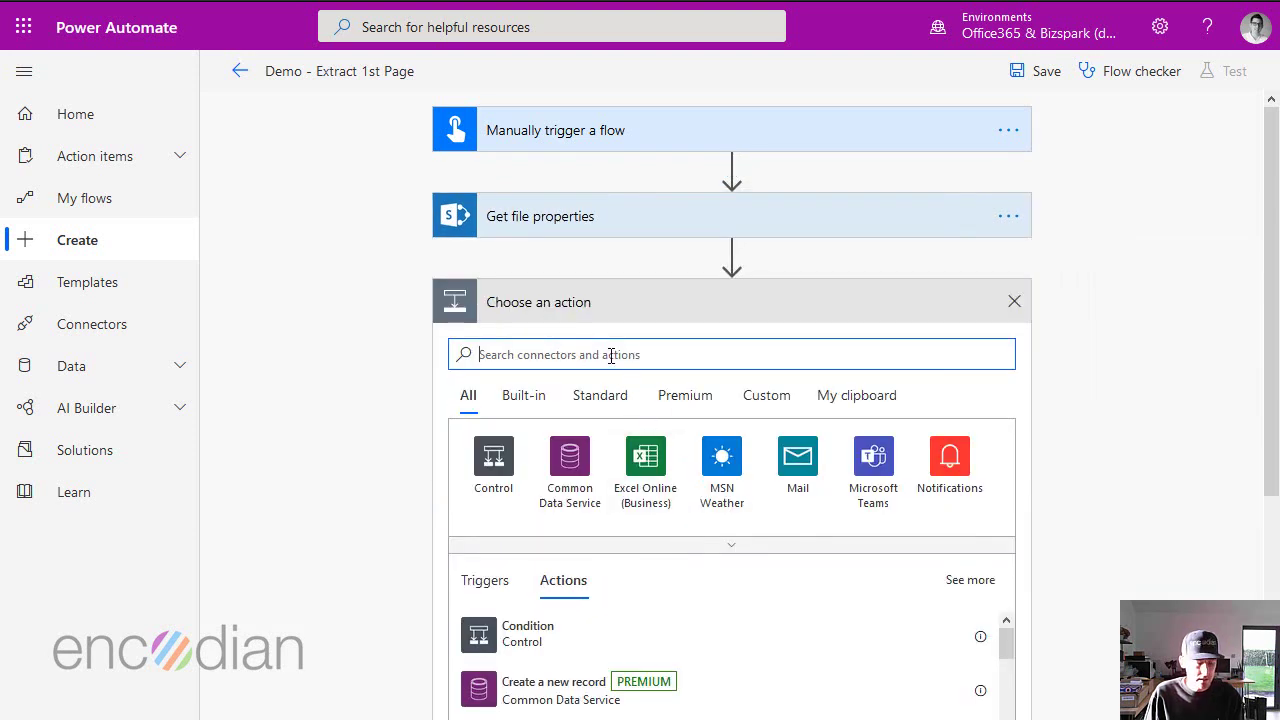
pyautogui.write('get fil econt')
pyautogui.press('BackSpace')
pyautogui.press('BackSpace')
pyautogui.press('BackSpace')
pyautogui.press('BackSpace')
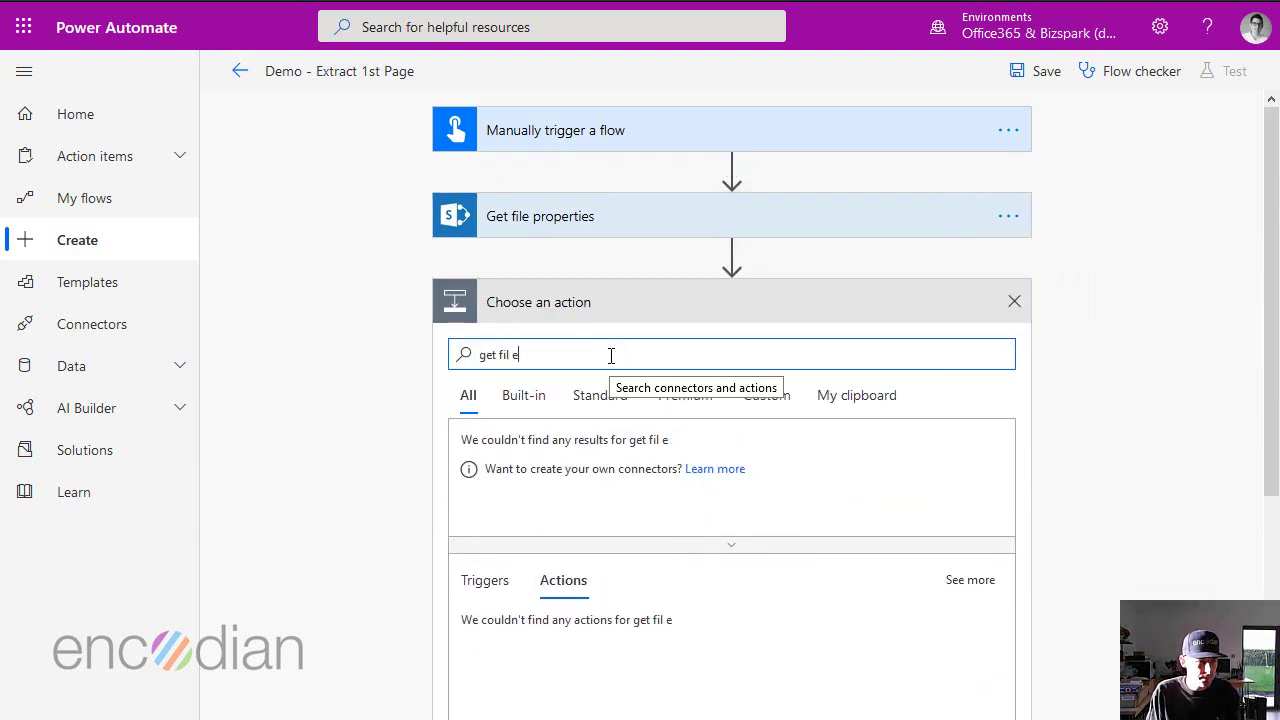
pyautogui.write('contetn')
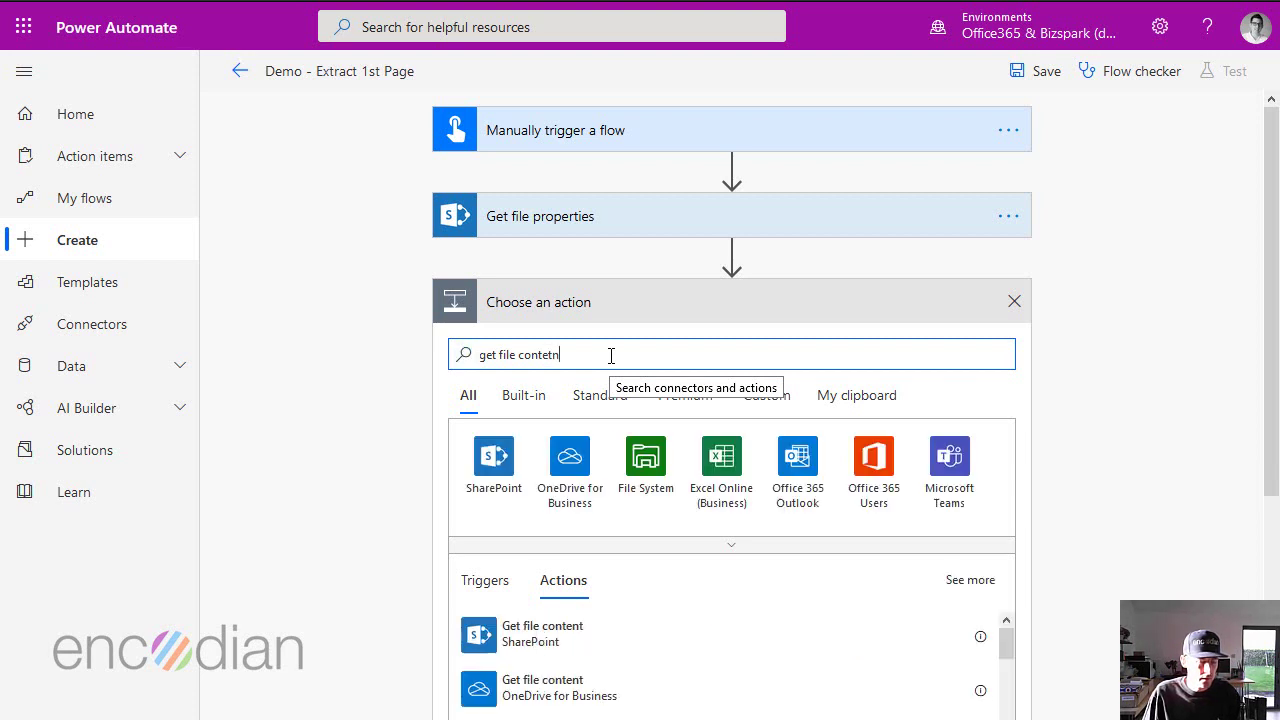
pyautogui.press('BackSpace')
pyautogui.press('BackSpace')
pyautogui.write('nt')
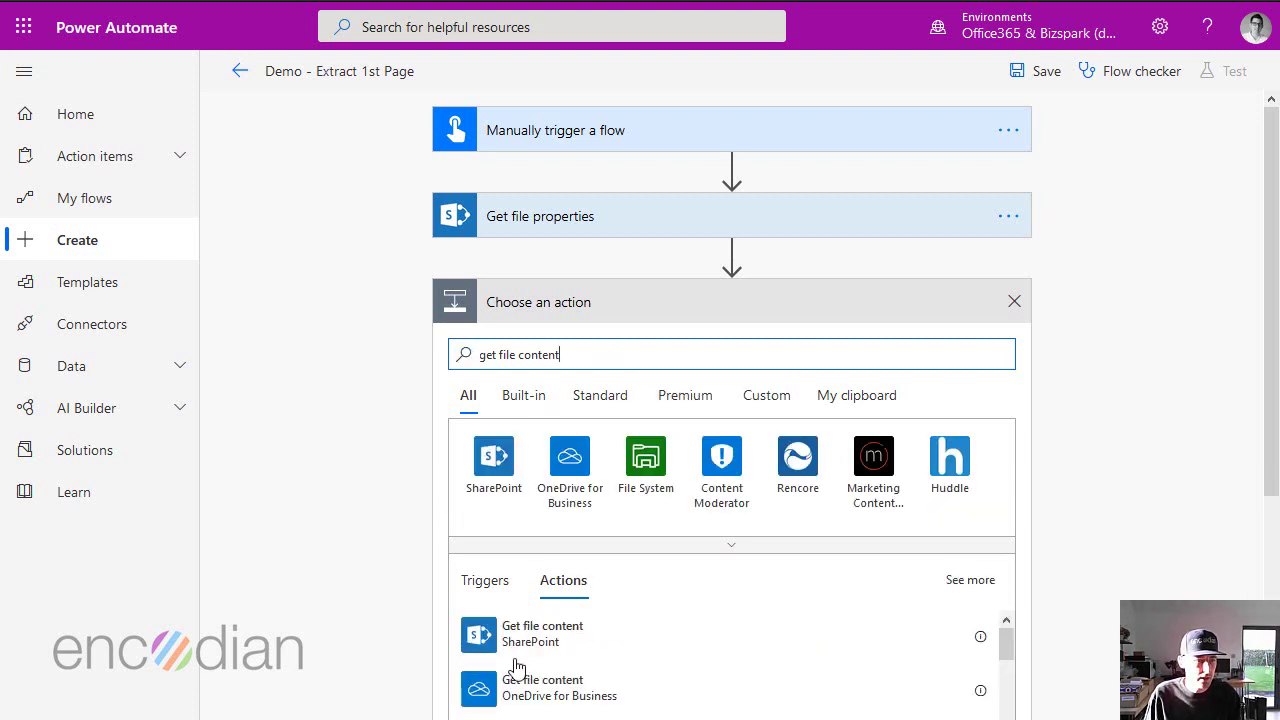
pyautogui.click(515, 633)
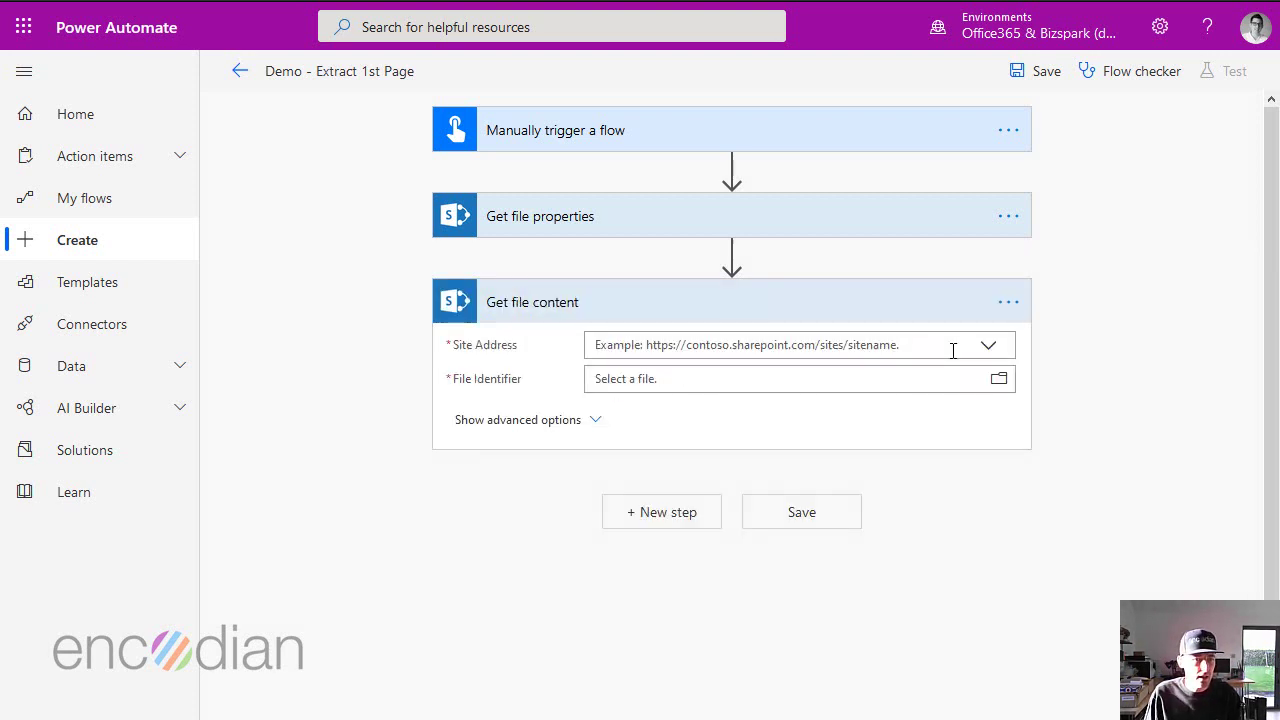
# - Set Get file content to the PDF Converter for SPO Demo site with File Identifier from Identifier
pyautogui.click(989, 352)
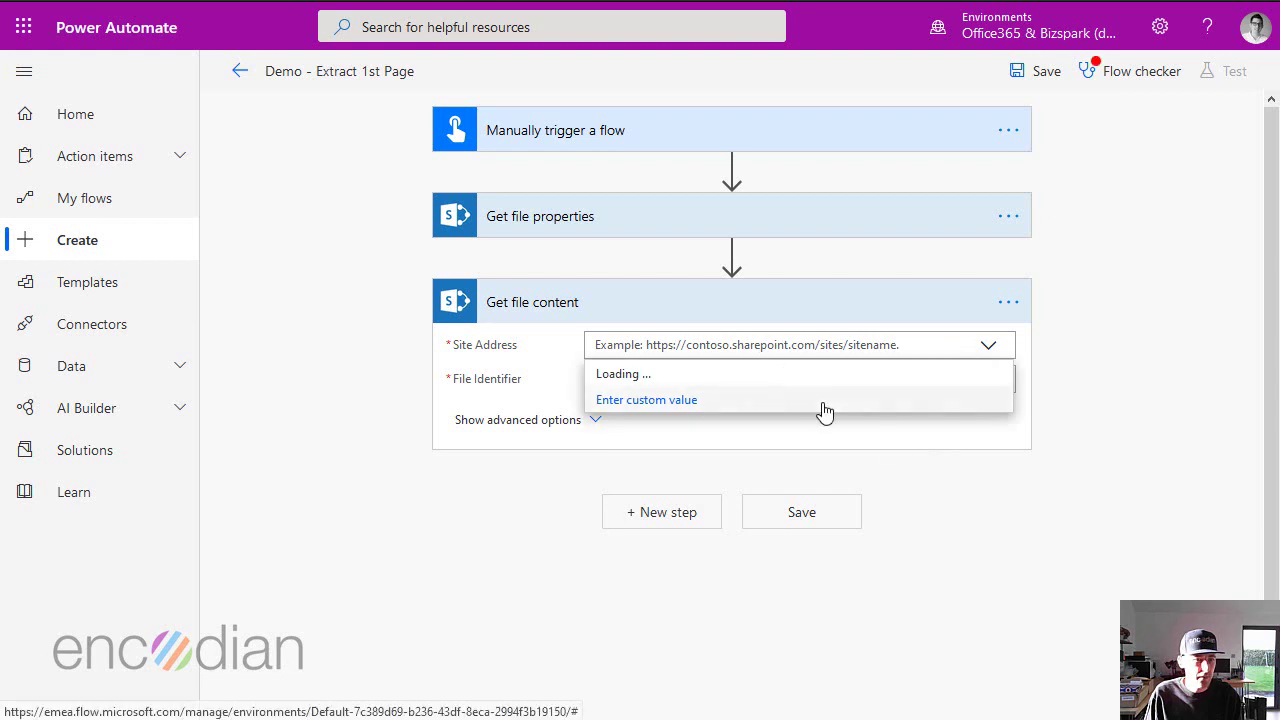
pyautogui.click(876, 607)
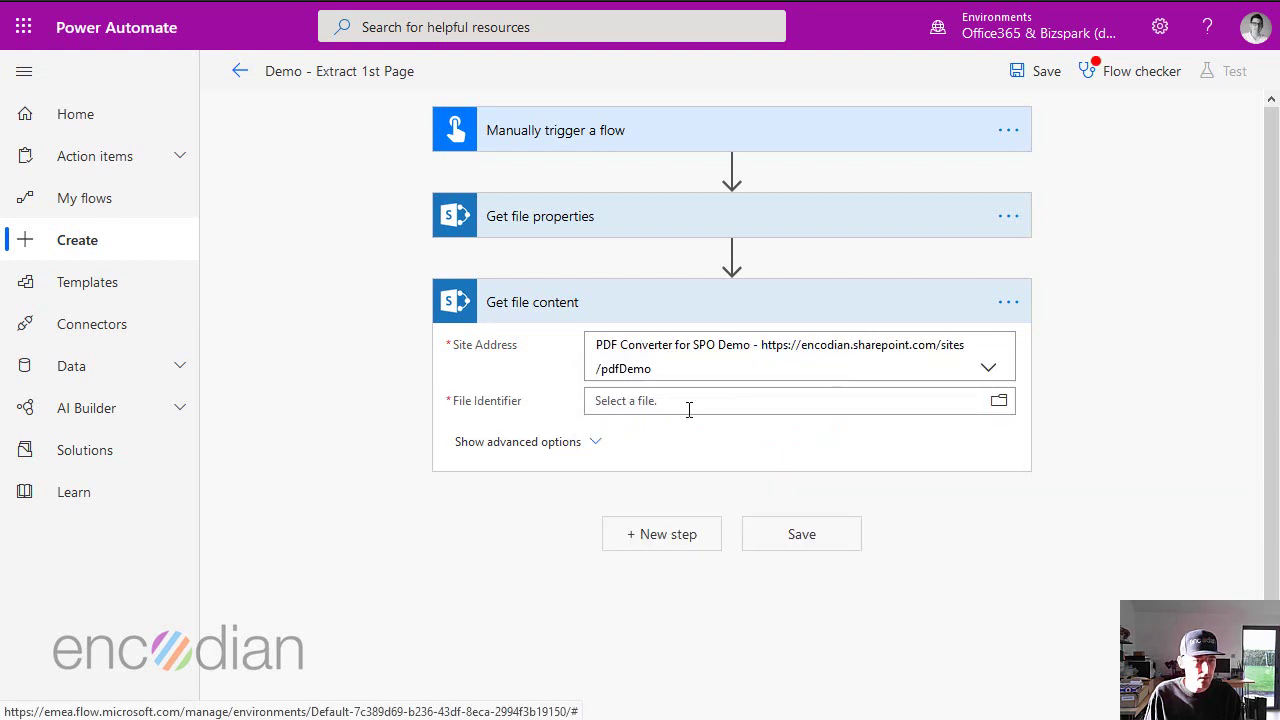
pyautogui.click(604, 399)
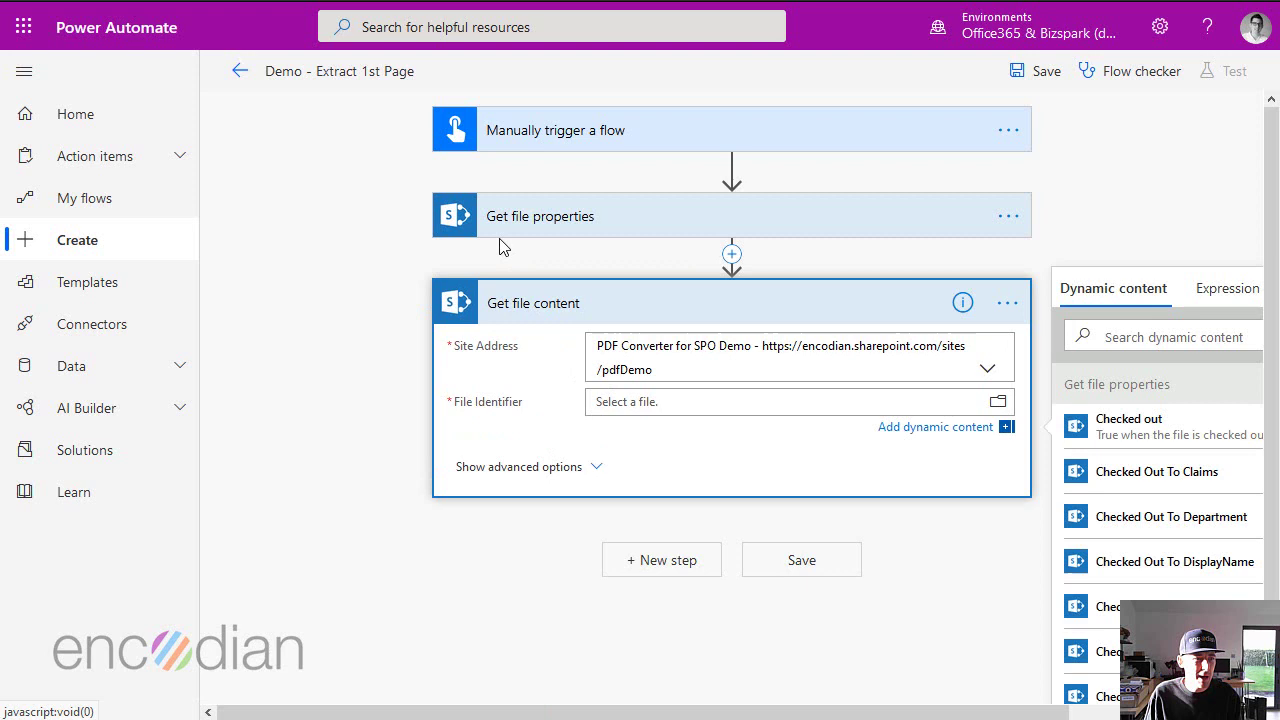
pyautogui.scroll(-4, 1160, 472)
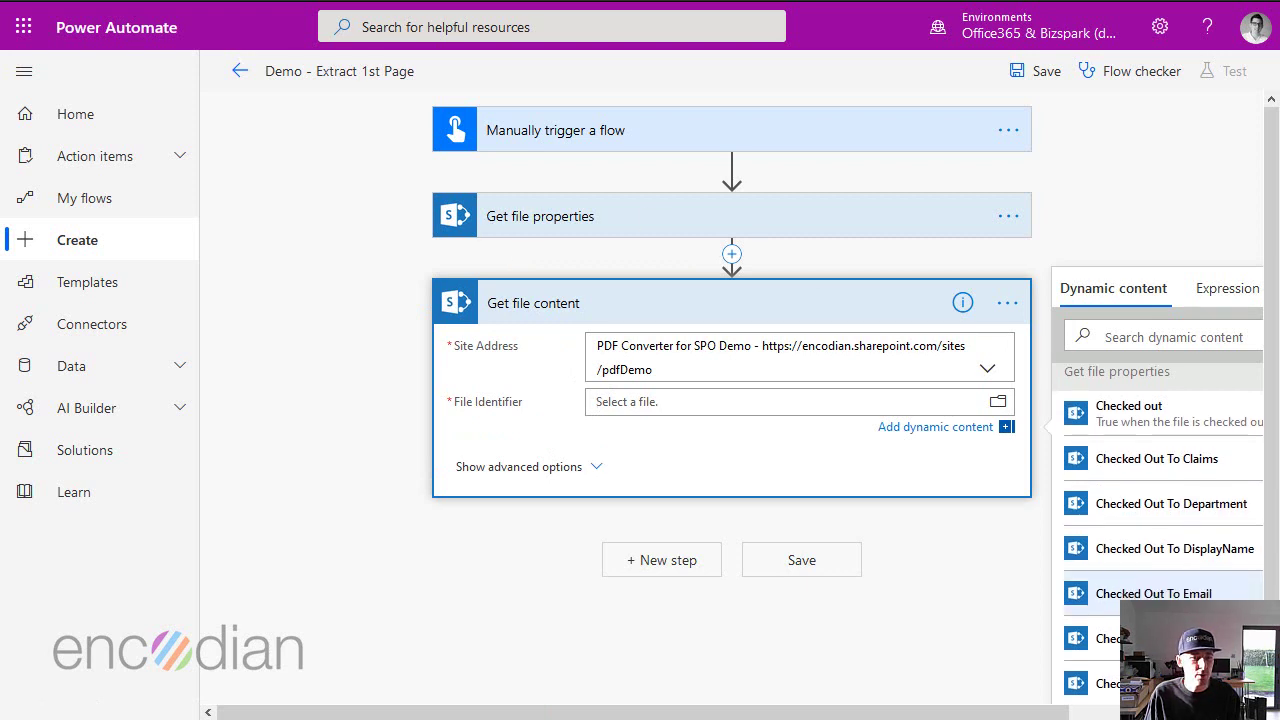
pyautogui.scroll(-5, 1160, 472)
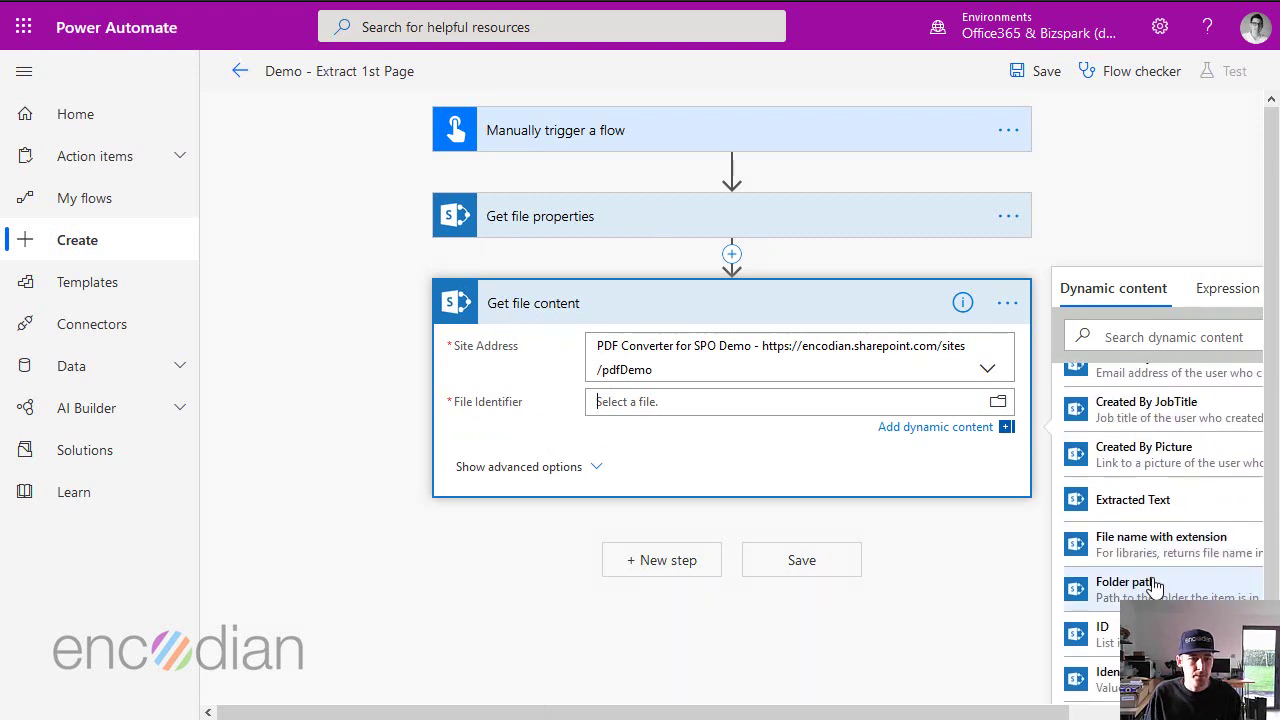
pyautogui.click(1102, 676)
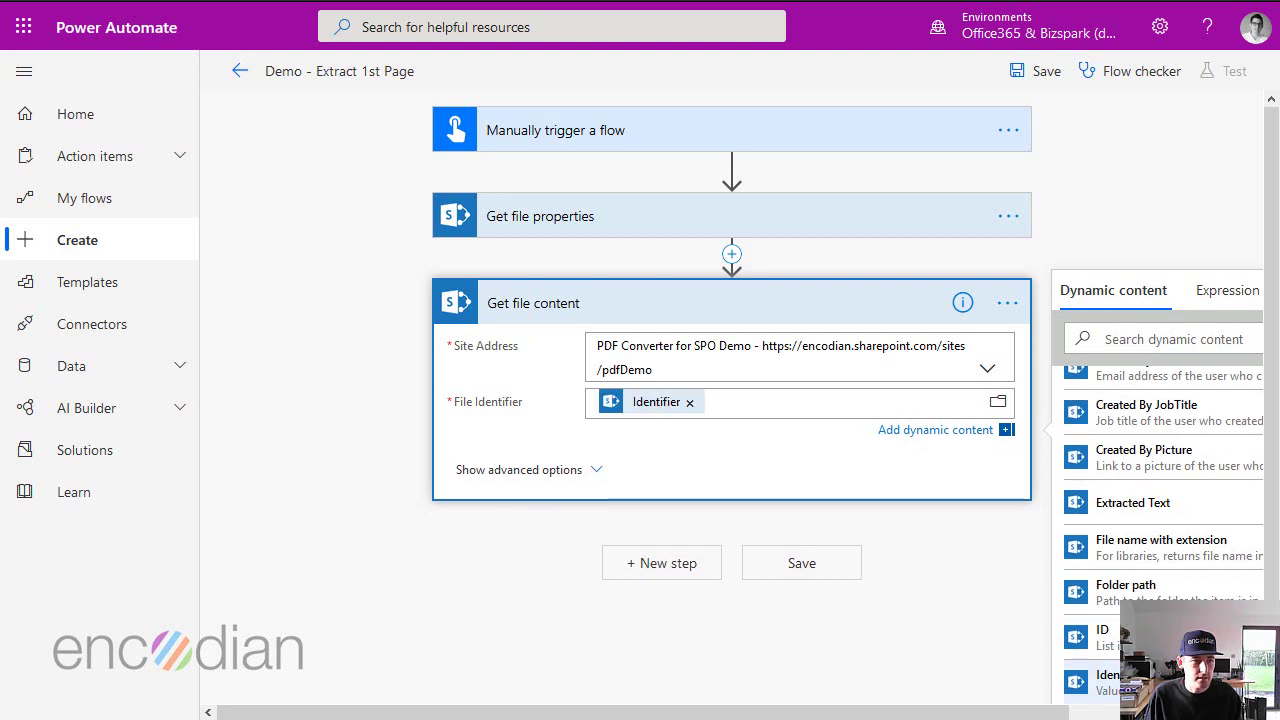
# - Add the Encodian Split PDF action after Get file content
pyautogui.click(652, 564)
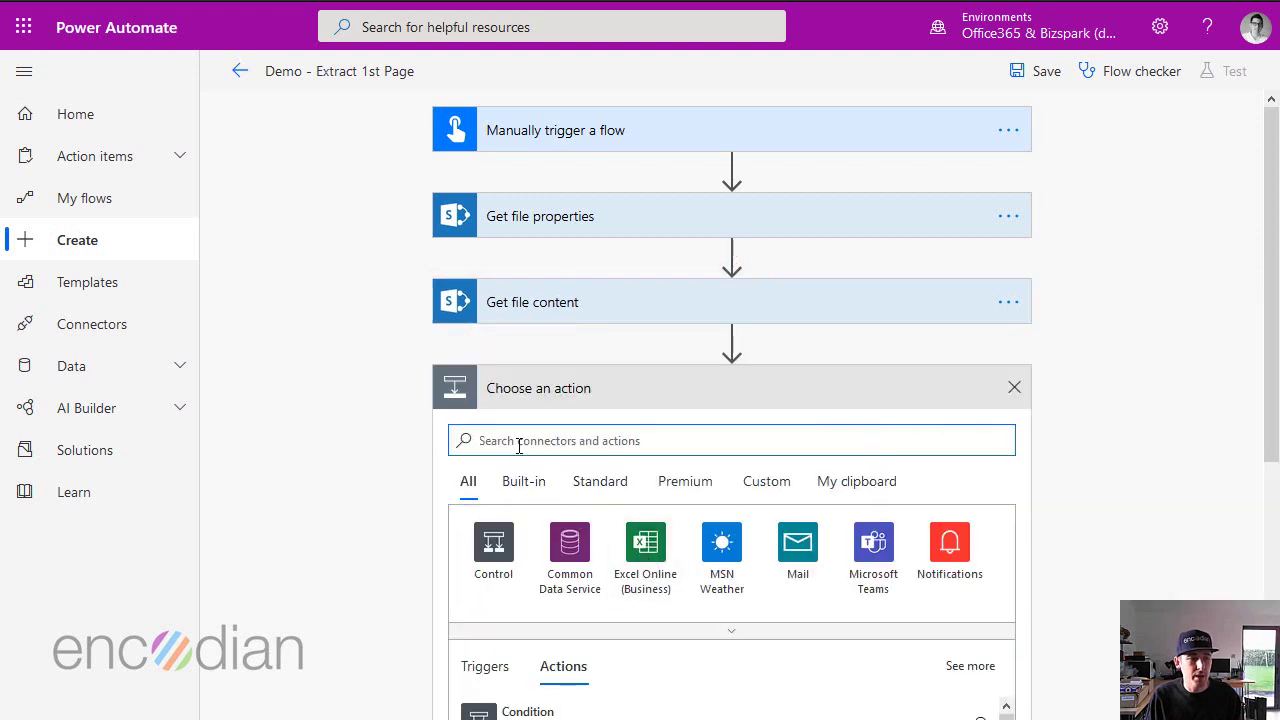
pyautogui.write('encodian')
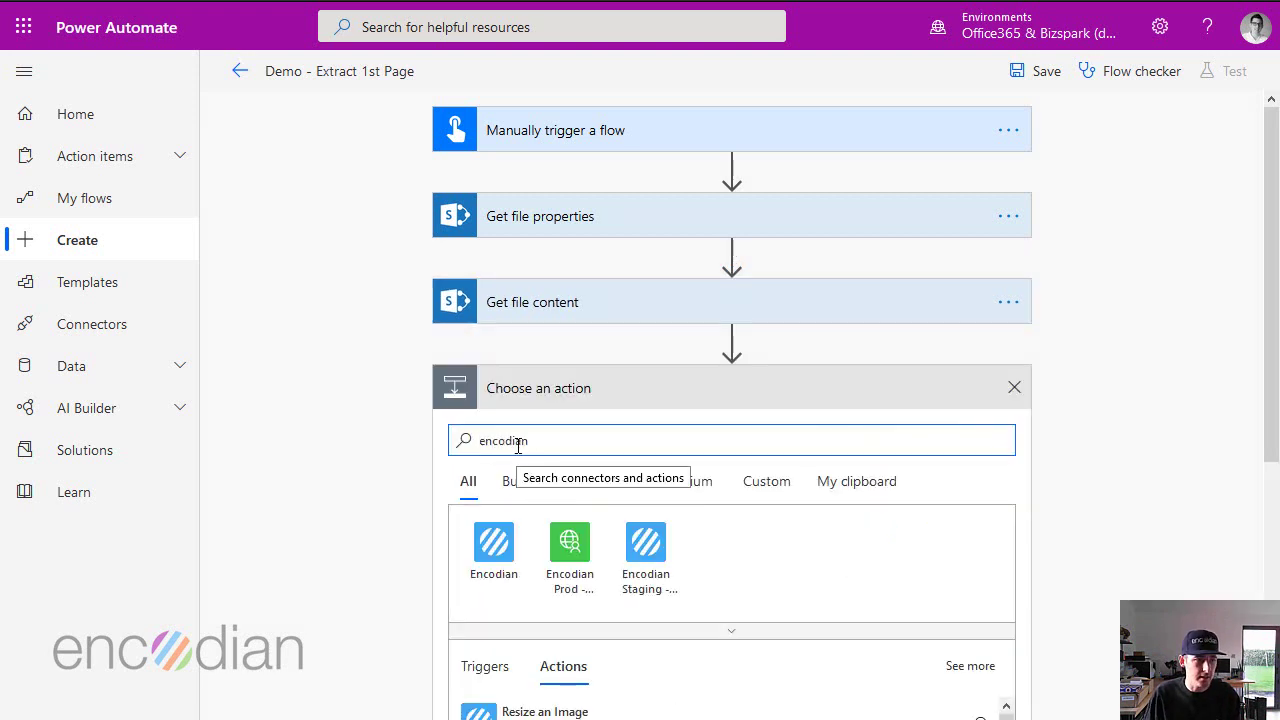
pyautogui.click(499, 570)
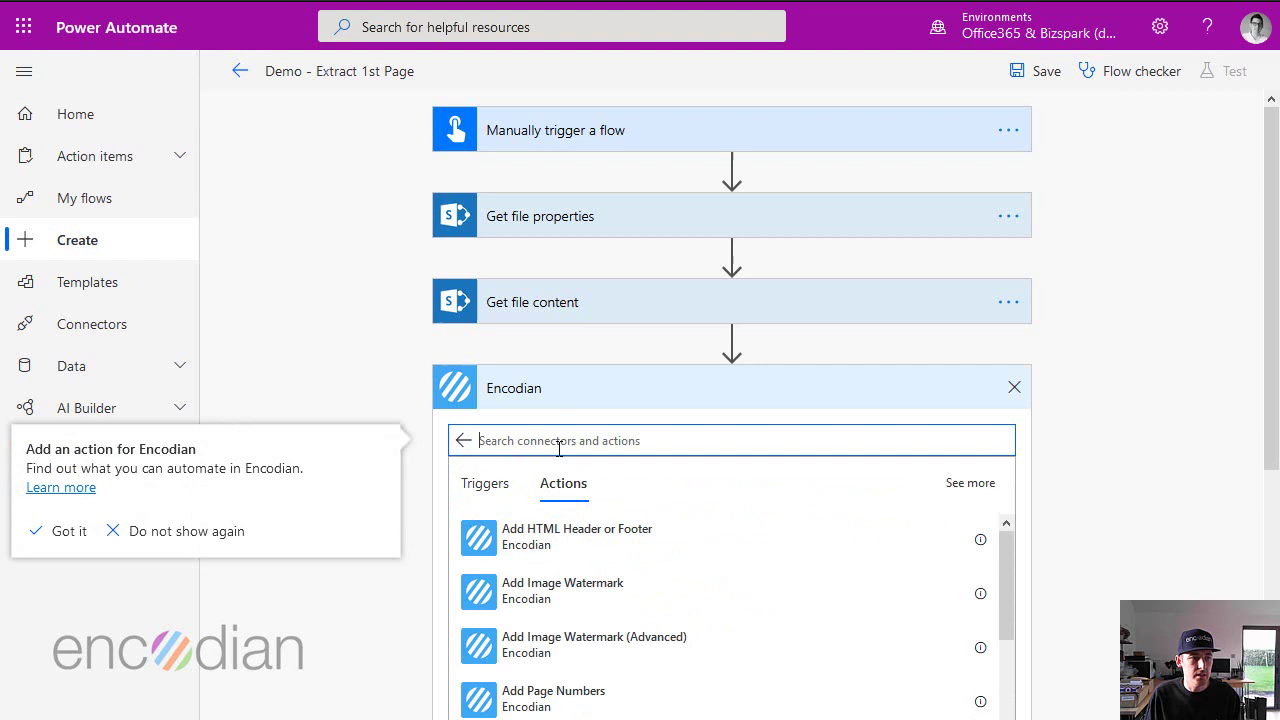
pyautogui.write('split')
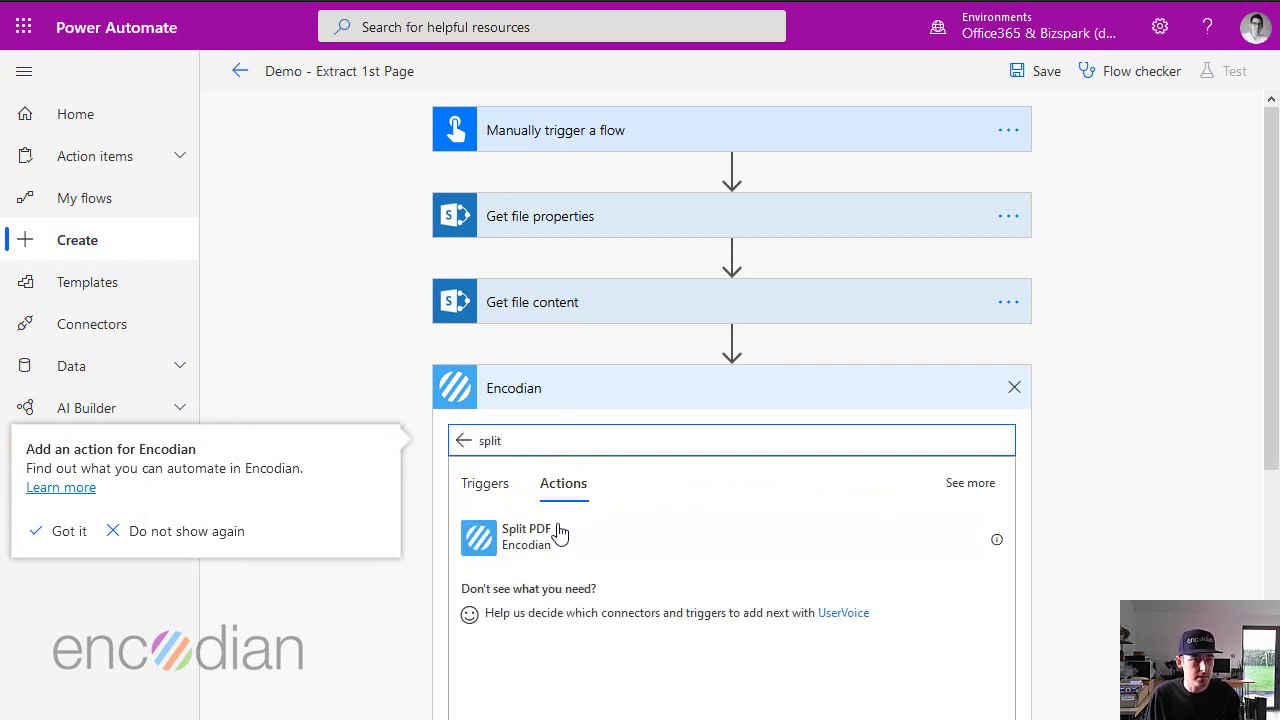
pyautogui.click(549, 542)
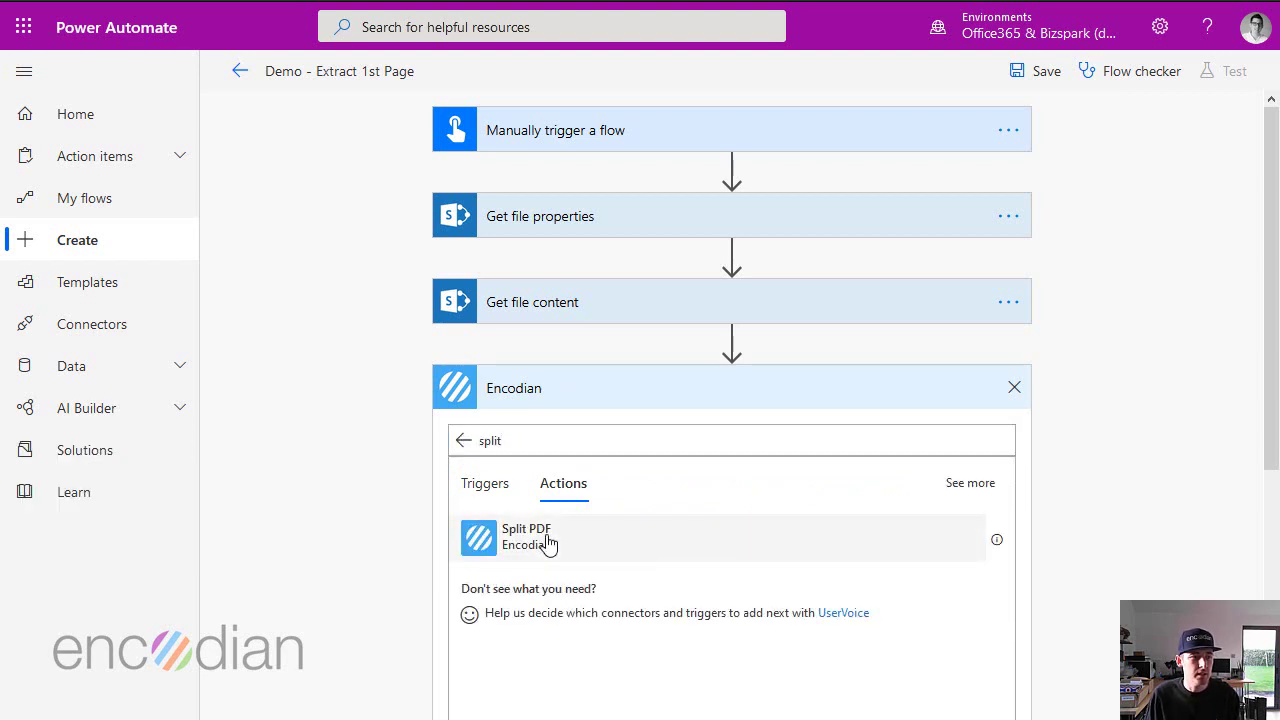
pyautogui.click(548, 542)
# - Fill Split PDF's Filename with File name with extension and File Content with the file content
pyautogui.click(654, 432)
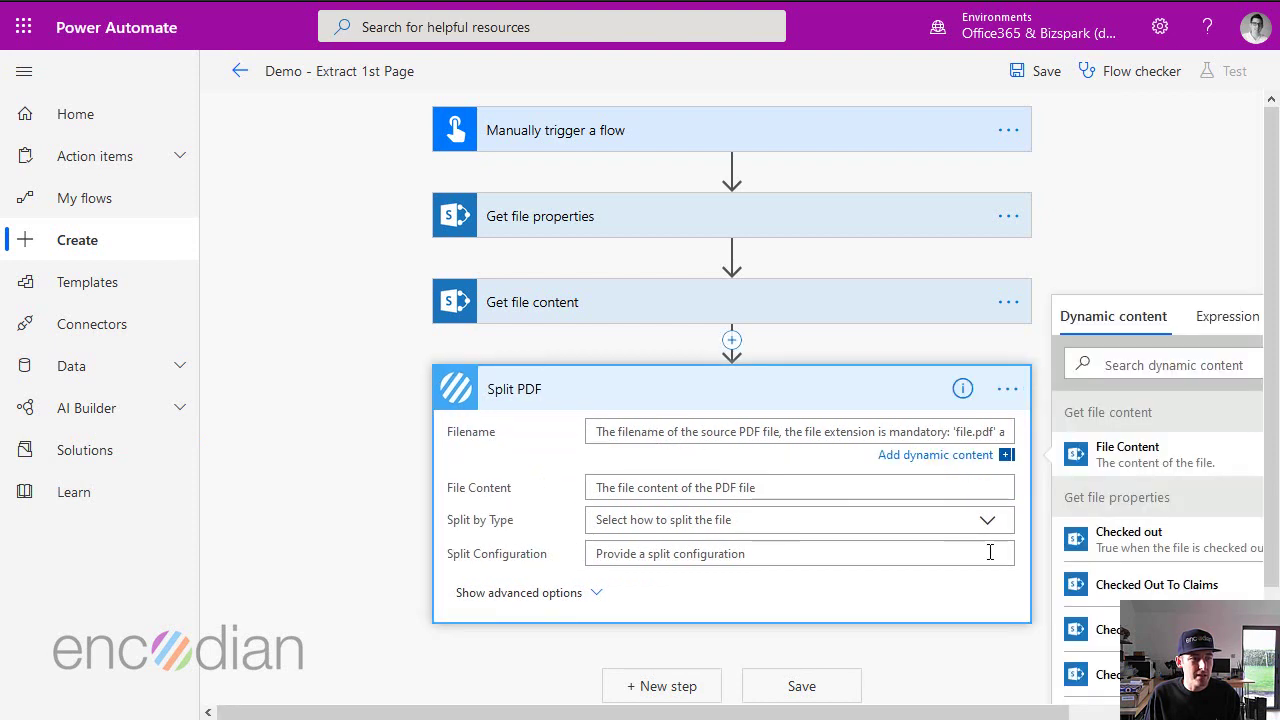
pyautogui.scroll(-5, 1160, 500)
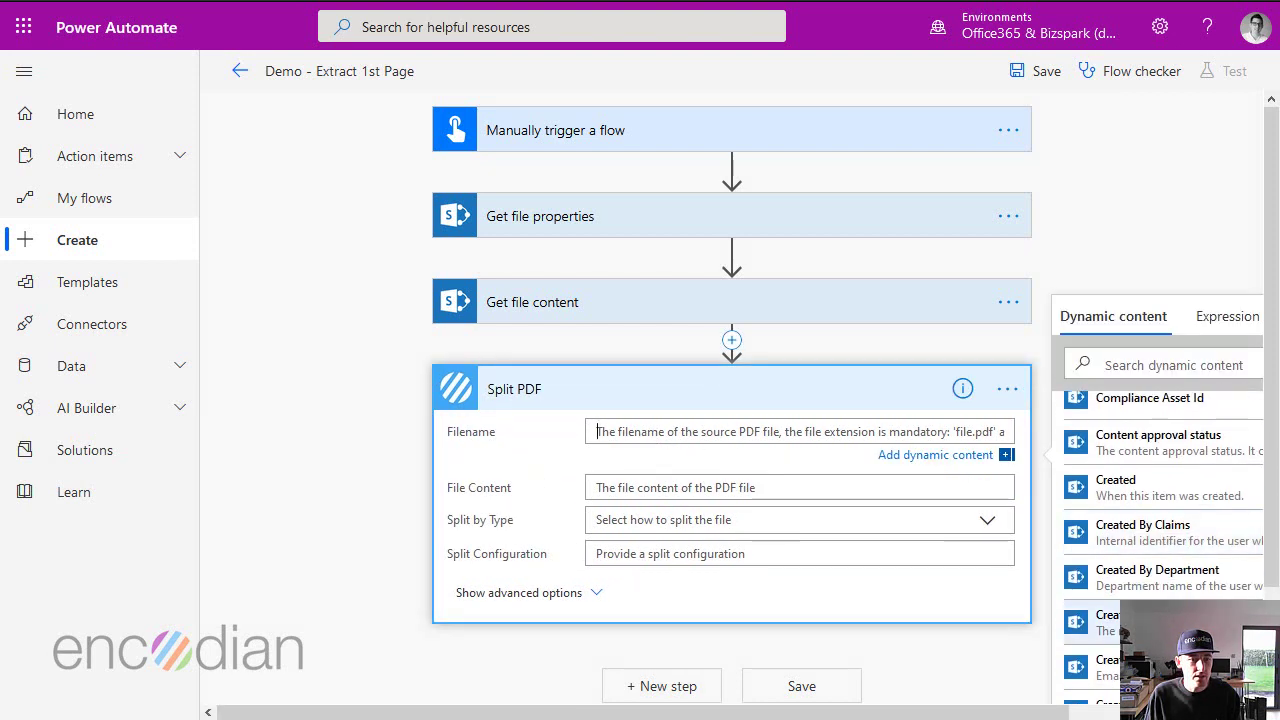
pyautogui.scroll(-3, 1160, 500)
pyautogui.click(1170, 556)
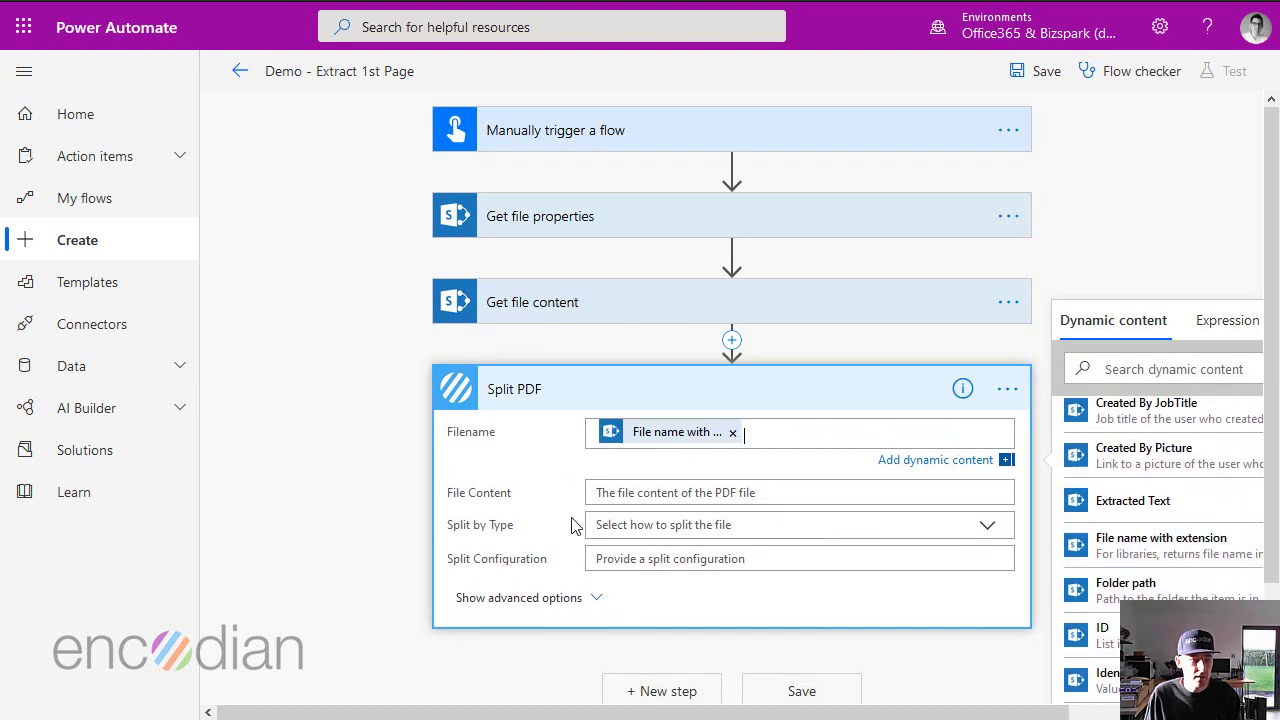
pyautogui.click(640, 514)
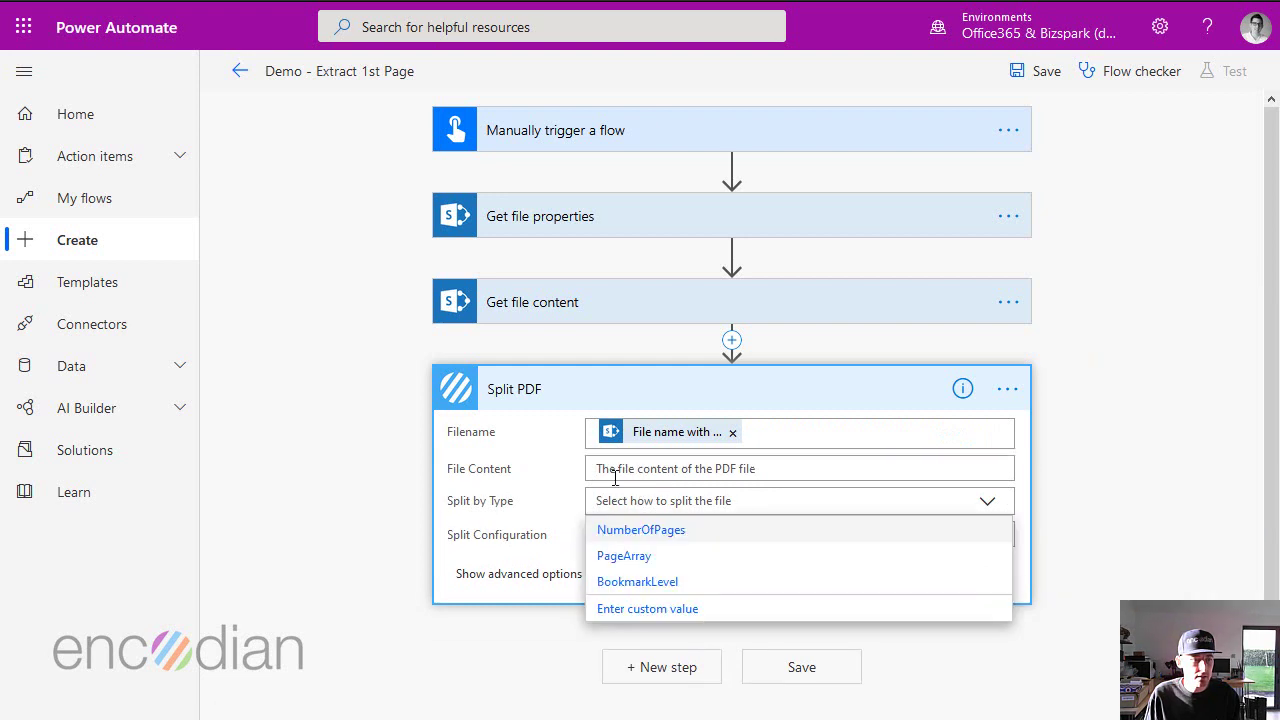
pyautogui.click(615, 472)
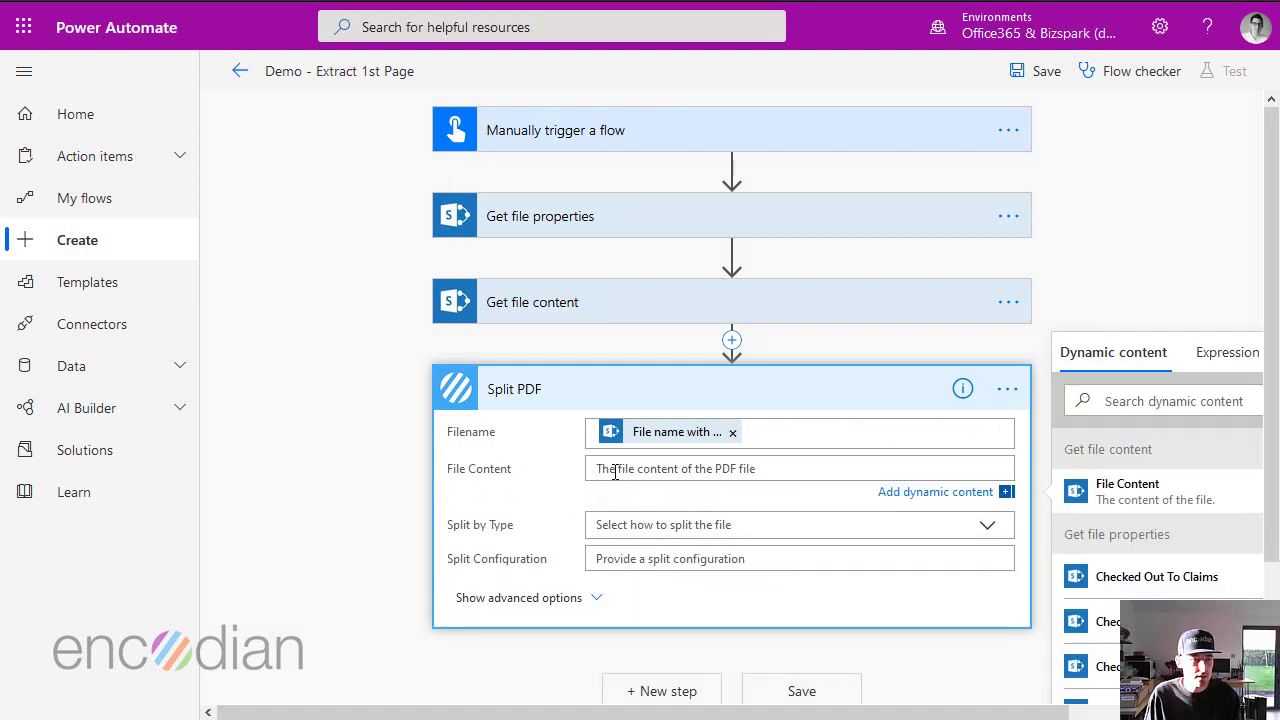
pyautogui.click(1150, 492)
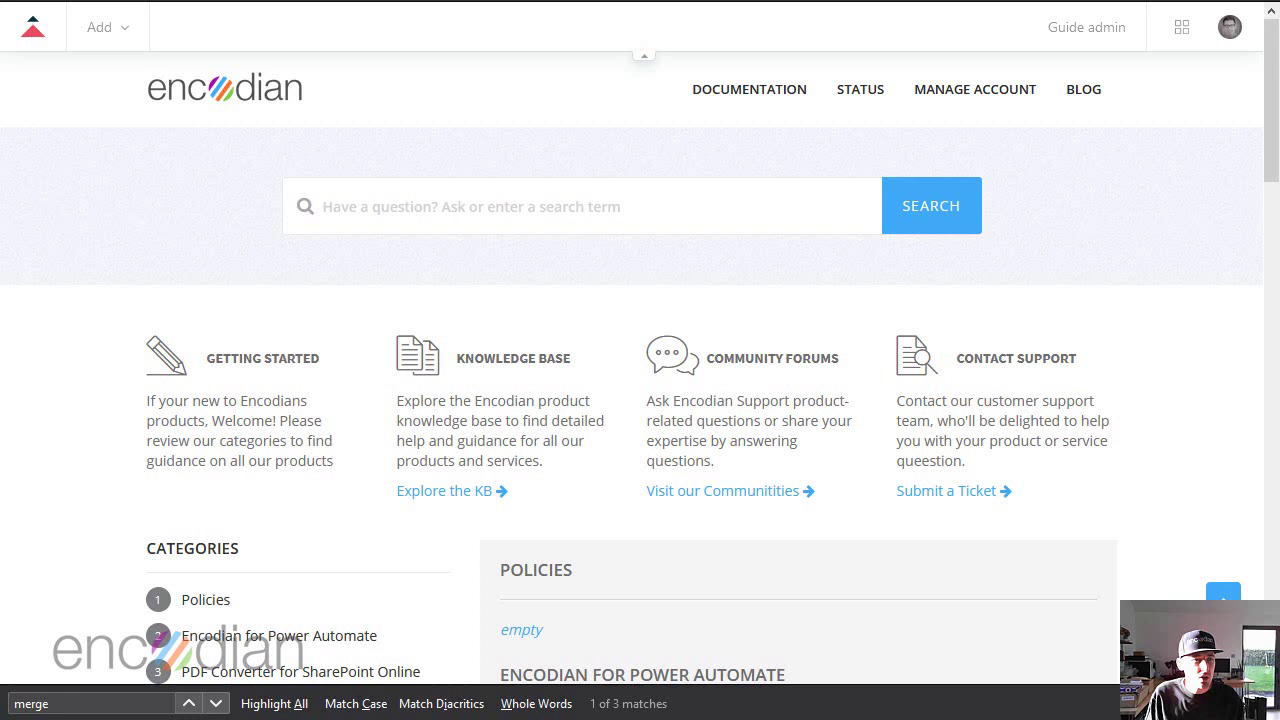
# - Search Encodian's support portal for 'split' and read the Split PDF article's NumberOfPages, PageArray and BookmarkLevel examples
pyautogui.click(516, 201)
pyautogui.write('split')
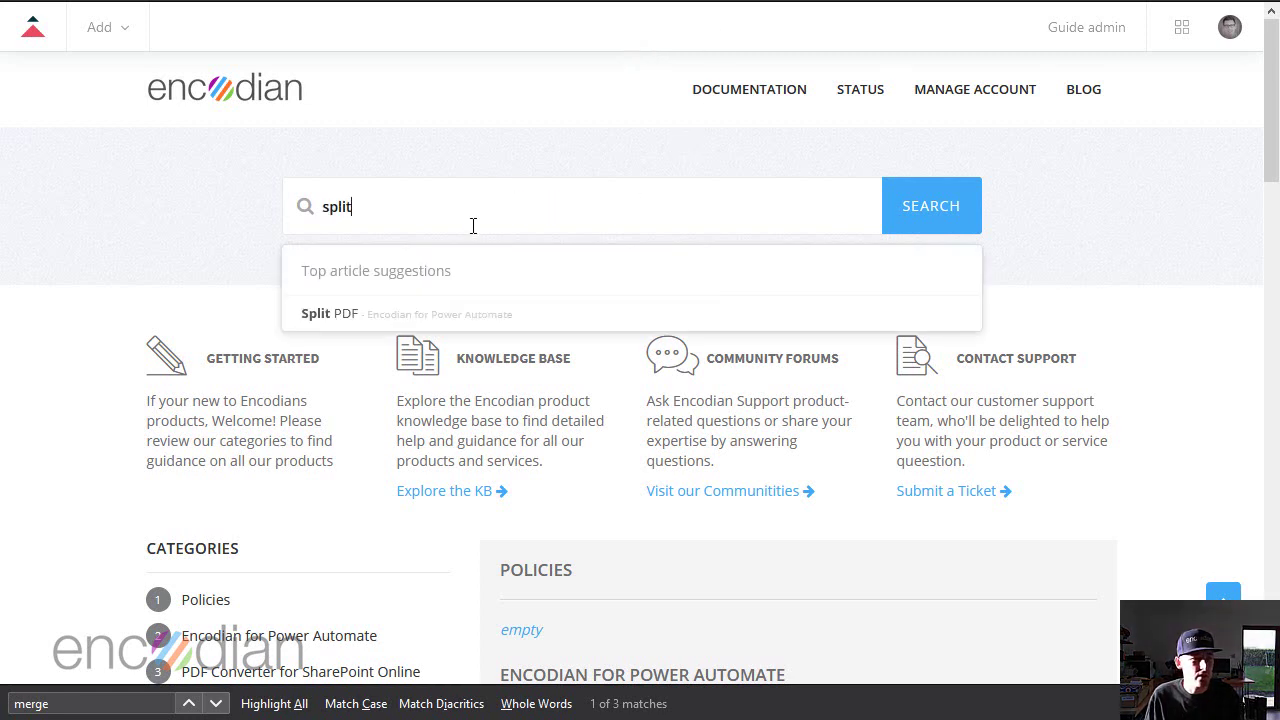
pyautogui.click(358, 318)
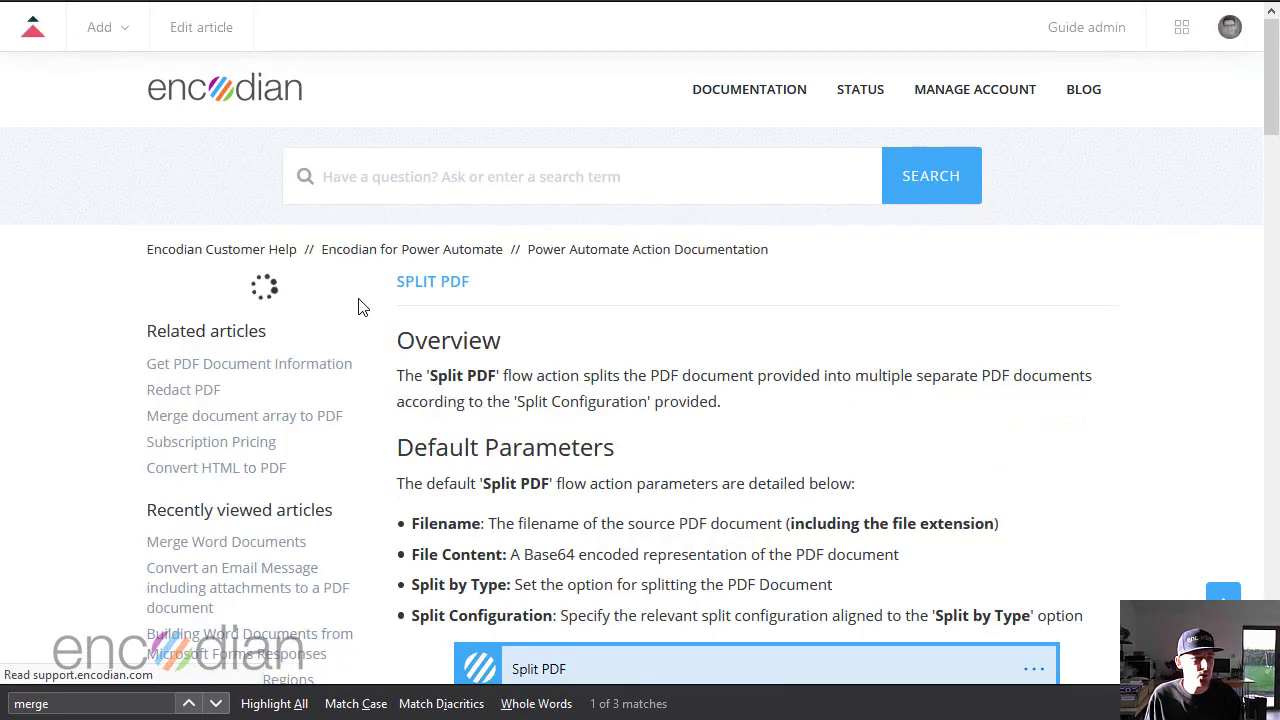
pyautogui.scroll(-3, 578, 412)
pyautogui.scroll(-10, 578, 412)
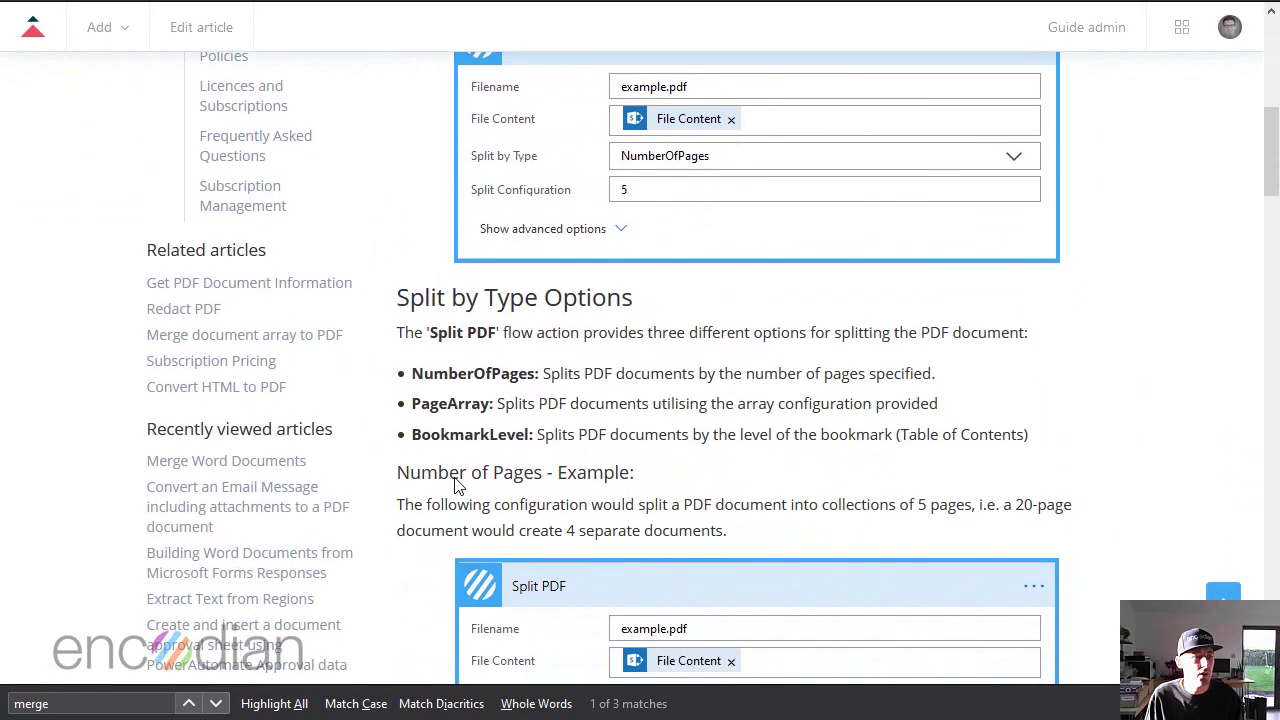
pyautogui.scroll(-5, 615, 465)
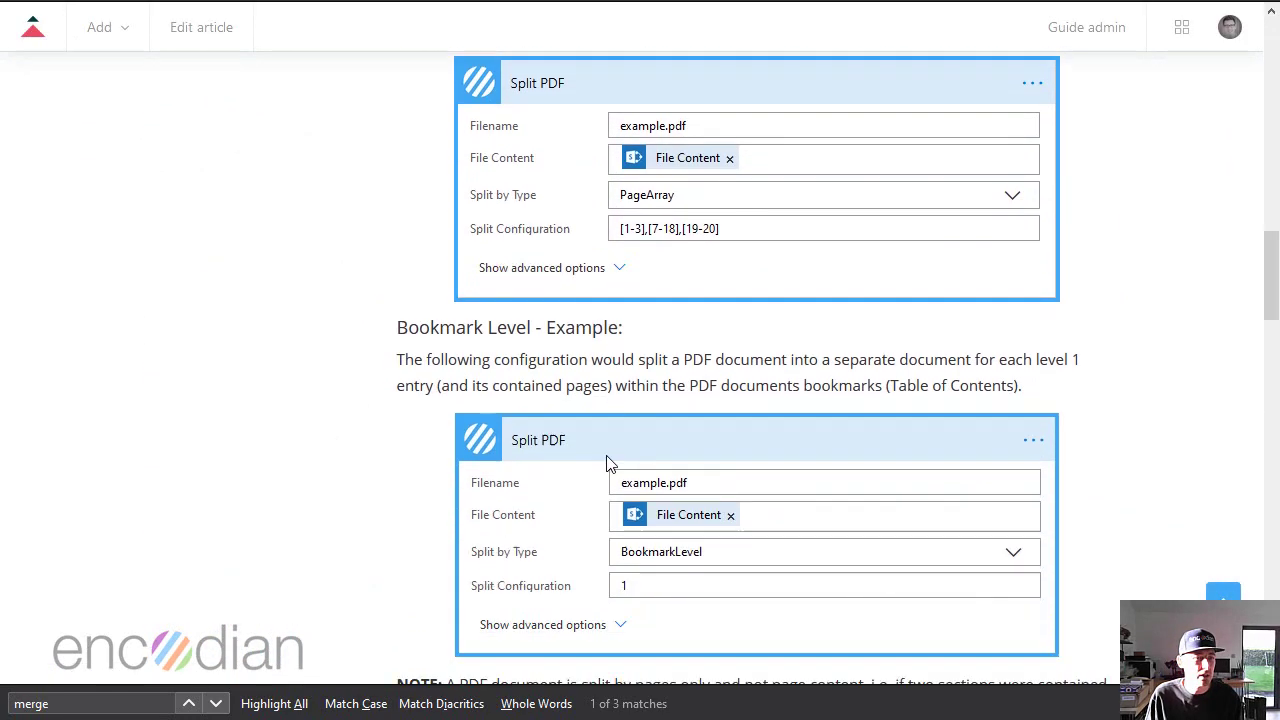
pyautogui.hotkey('alt', 'Tab')
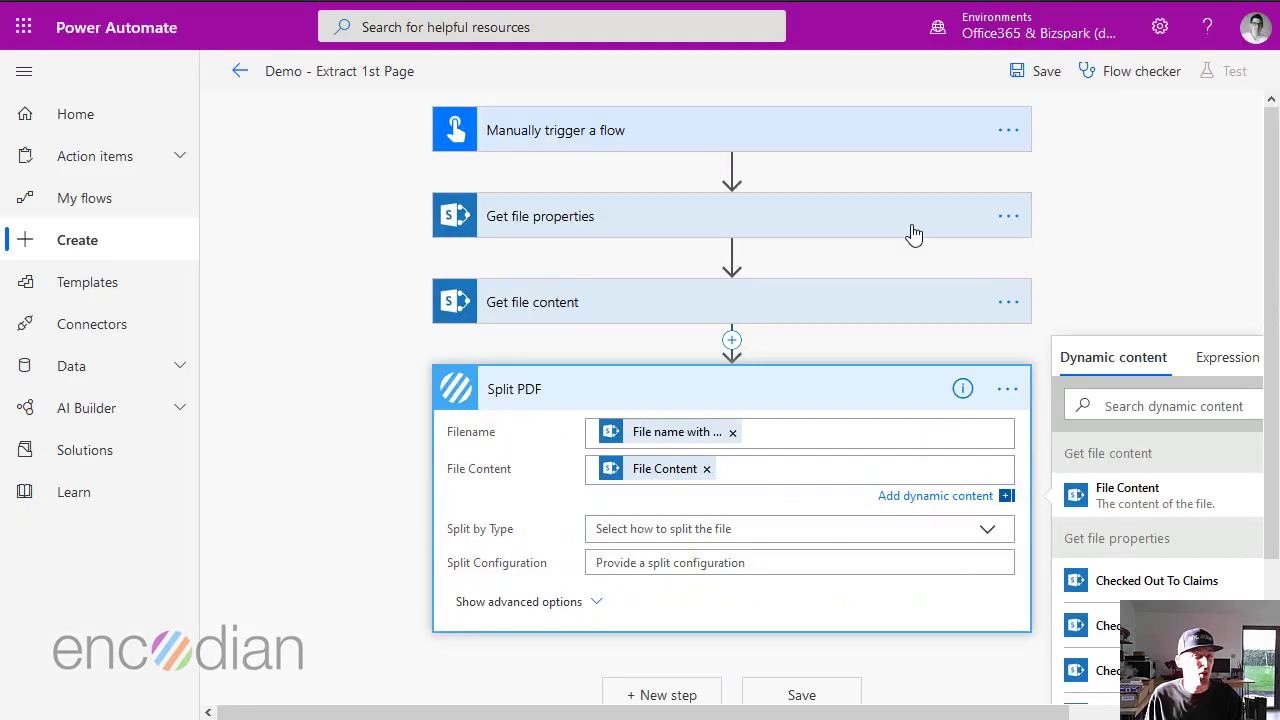
# - Try splitting by number of pages with Split Configuration 1
pyautogui.click(822, 534)
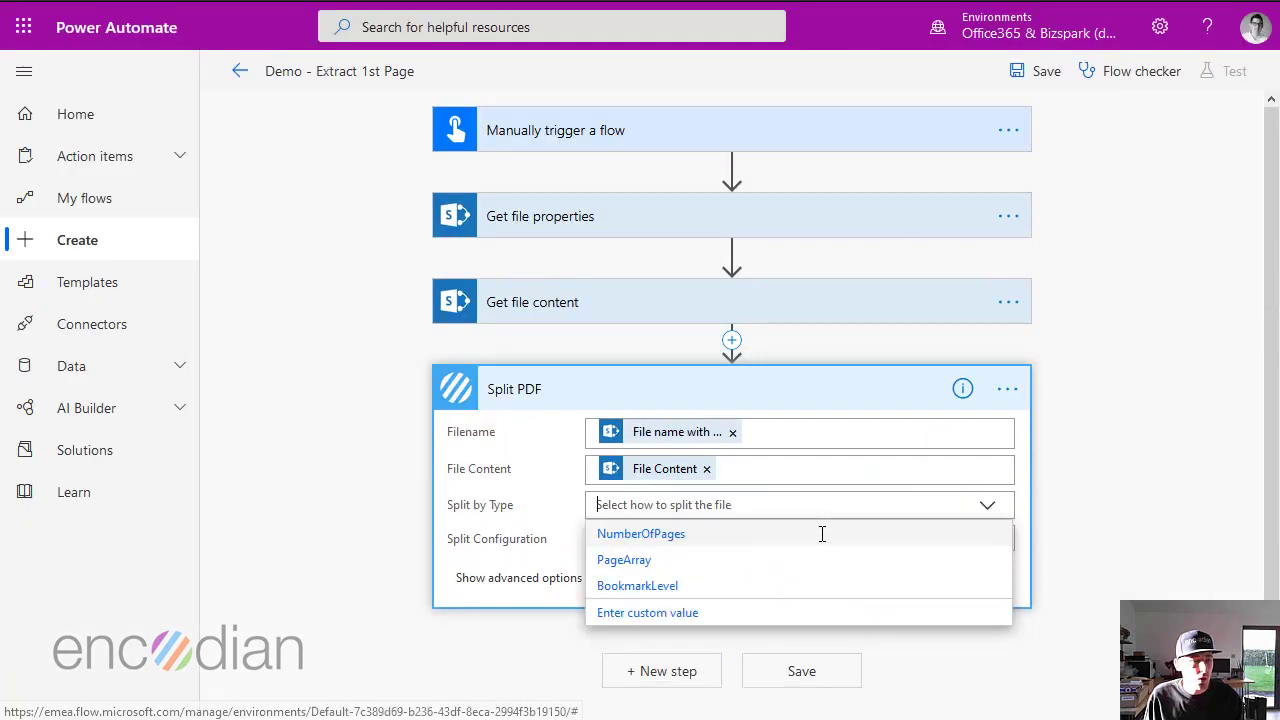
pyautogui.click(679, 536)
pyautogui.click(660, 538)
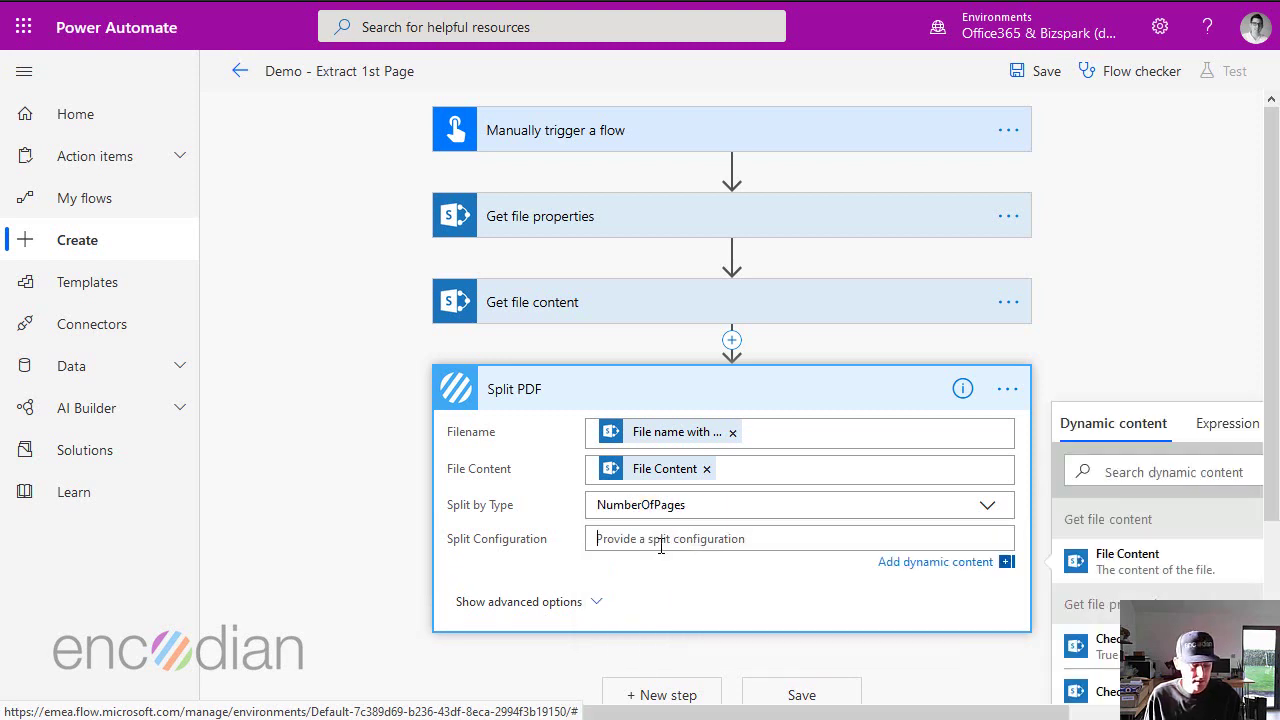
pyautogui.write('1')
pyautogui.click(345, 472)
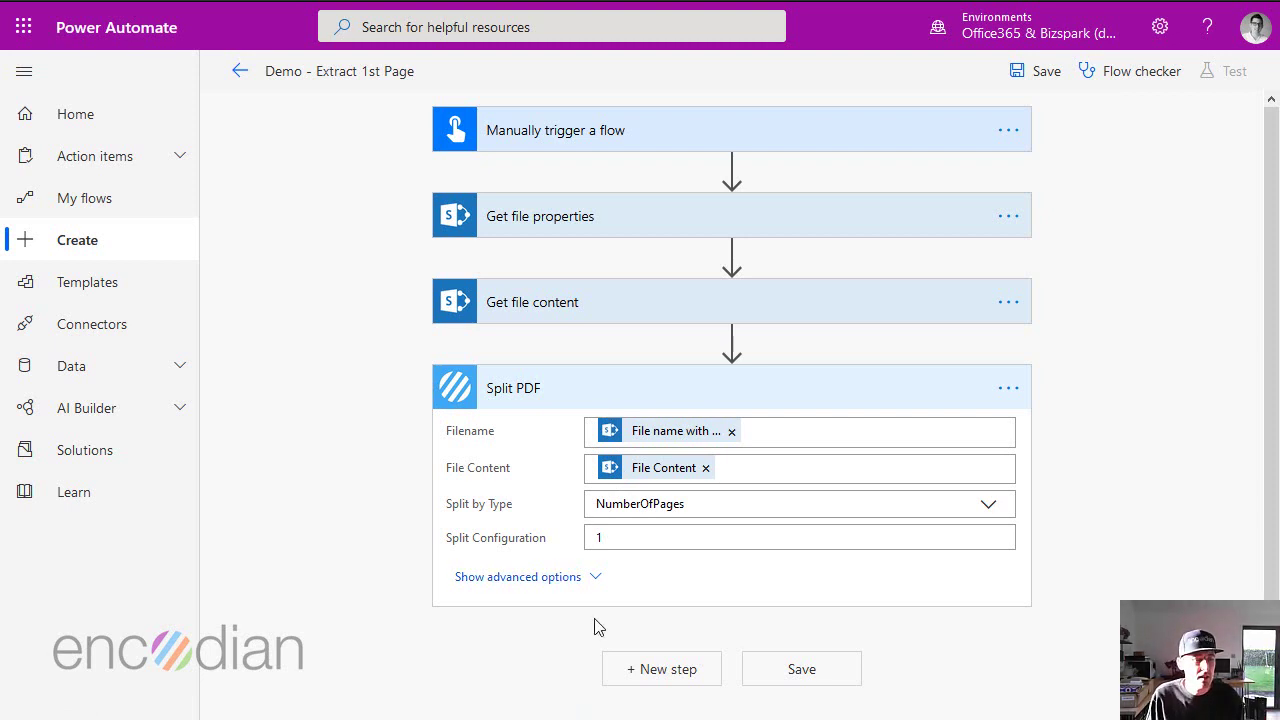
# - Switch Split by Type to PageArray and append a second range after [1-1]
pyautogui.click(735, 506)
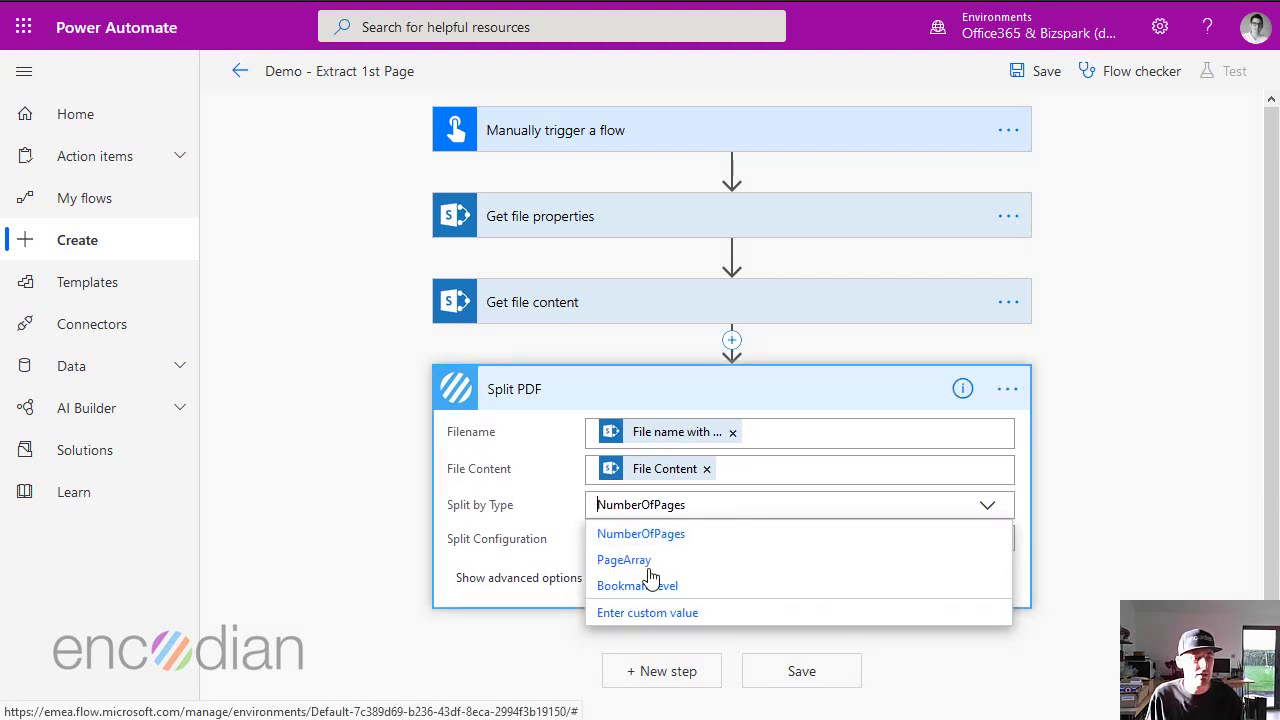
pyautogui.click(646, 566)
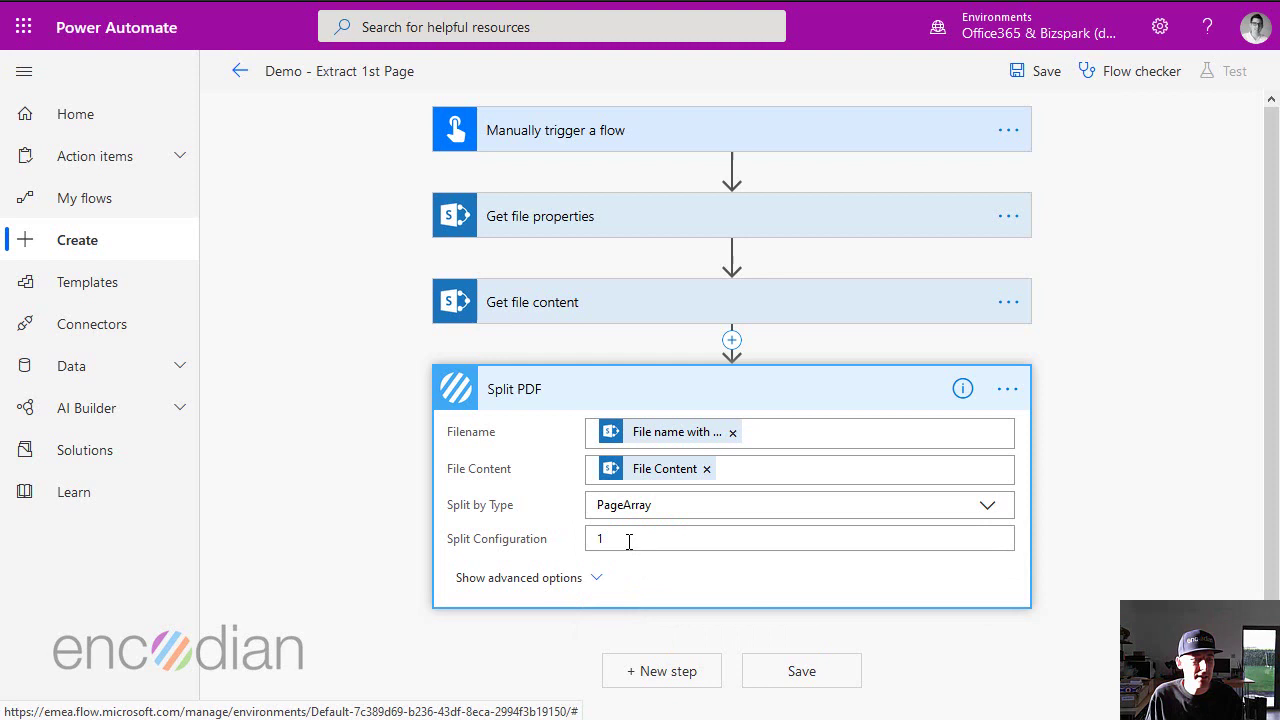
pyautogui.moveTo(629, 540); pyautogui.dragTo(551, 535)
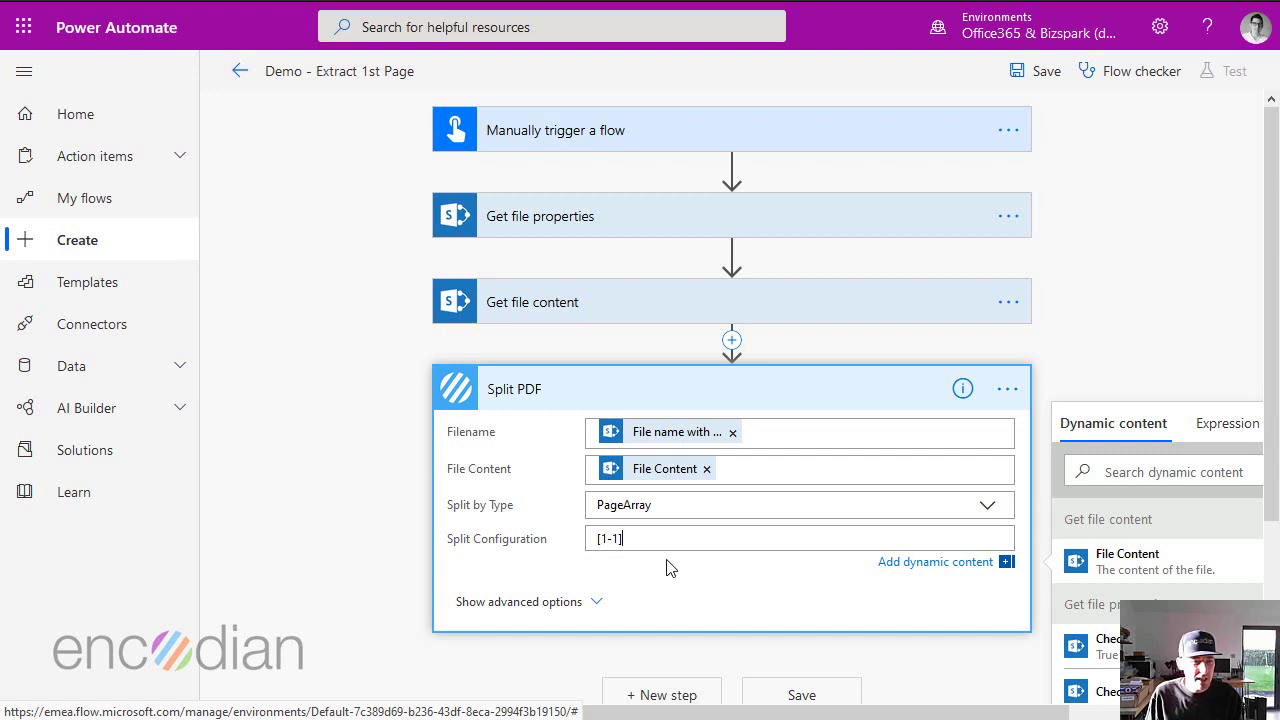
pyautogui.moveTo(671, 538); pyautogui.dragTo(578, 538)
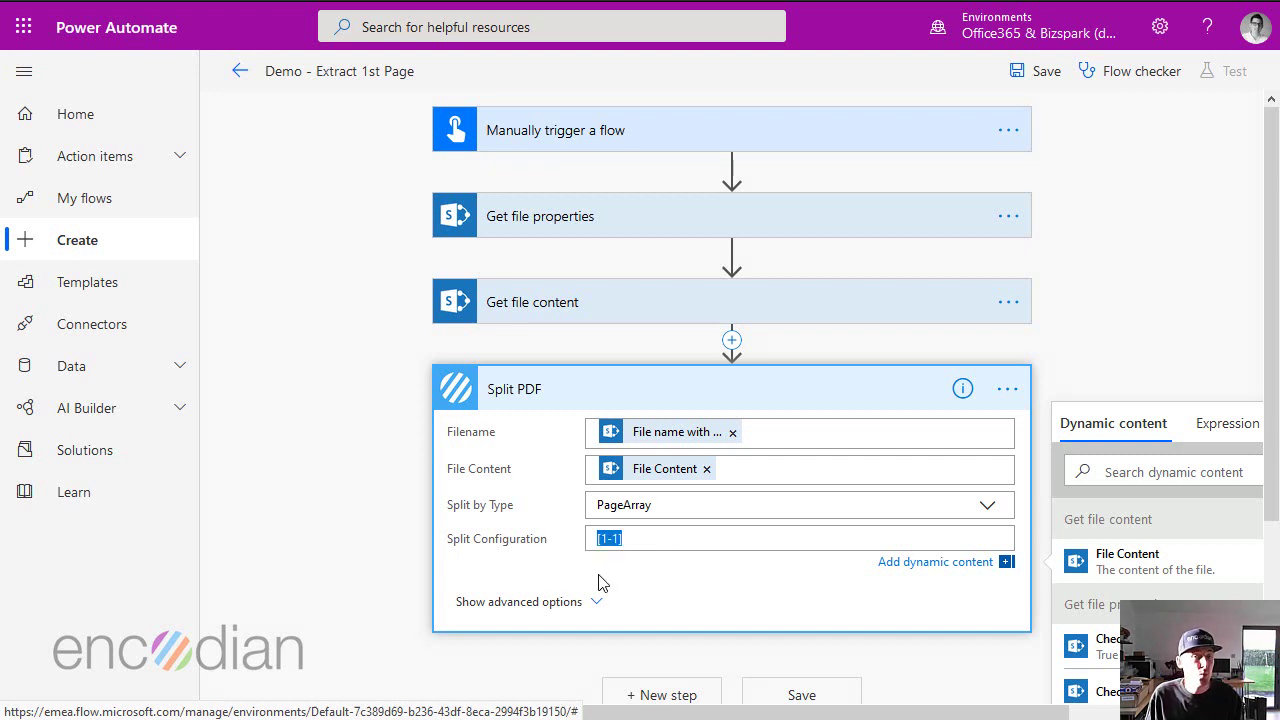
pyautogui.click(652, 539)
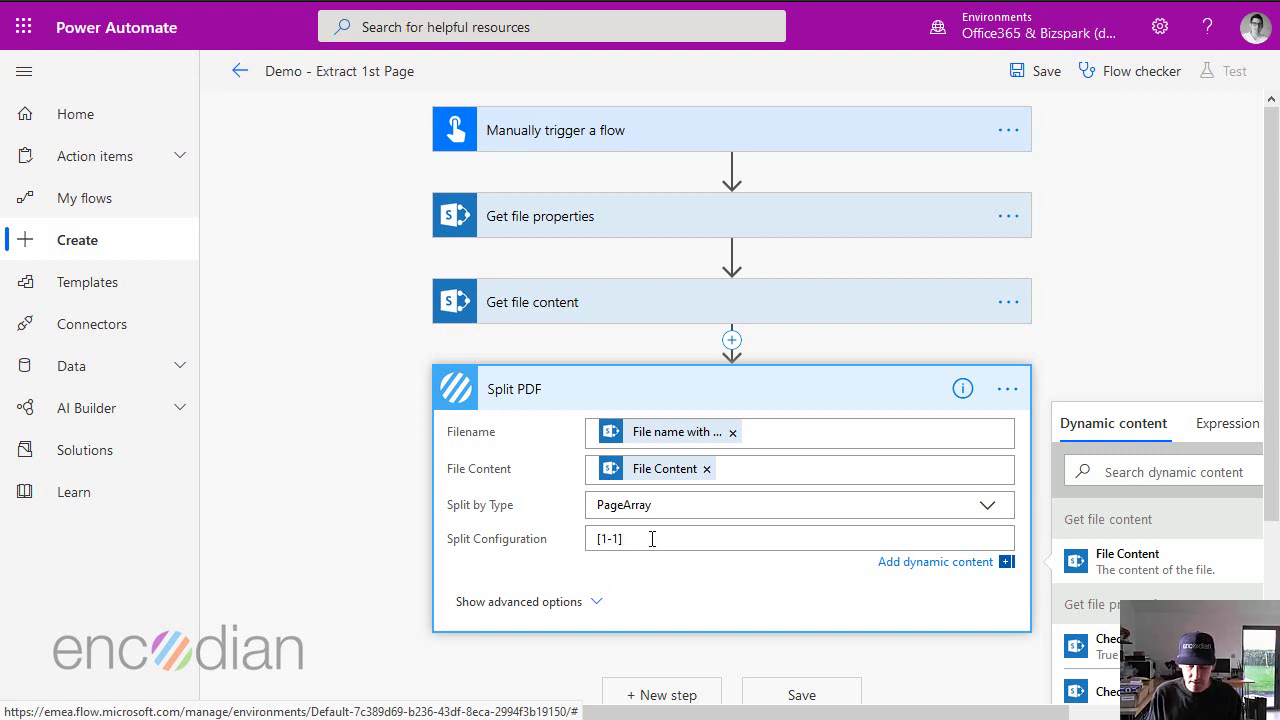
pyautogui.write(',[6-6')
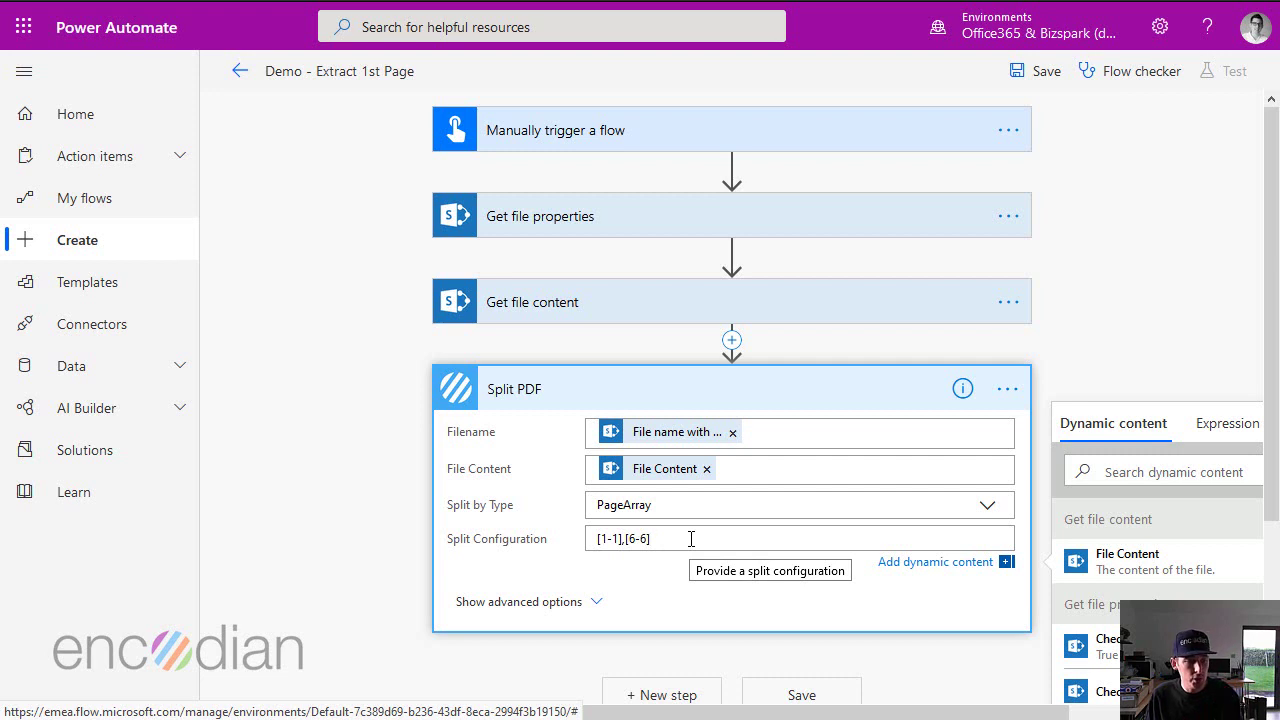
# - Remove the extra [3-6] range, leaving Split Configuration as [1-1]
pyautogui.click(622, 540)
pyautogui.write(',')
pyautogui.press('Right')
pyautogui.press('Delete')
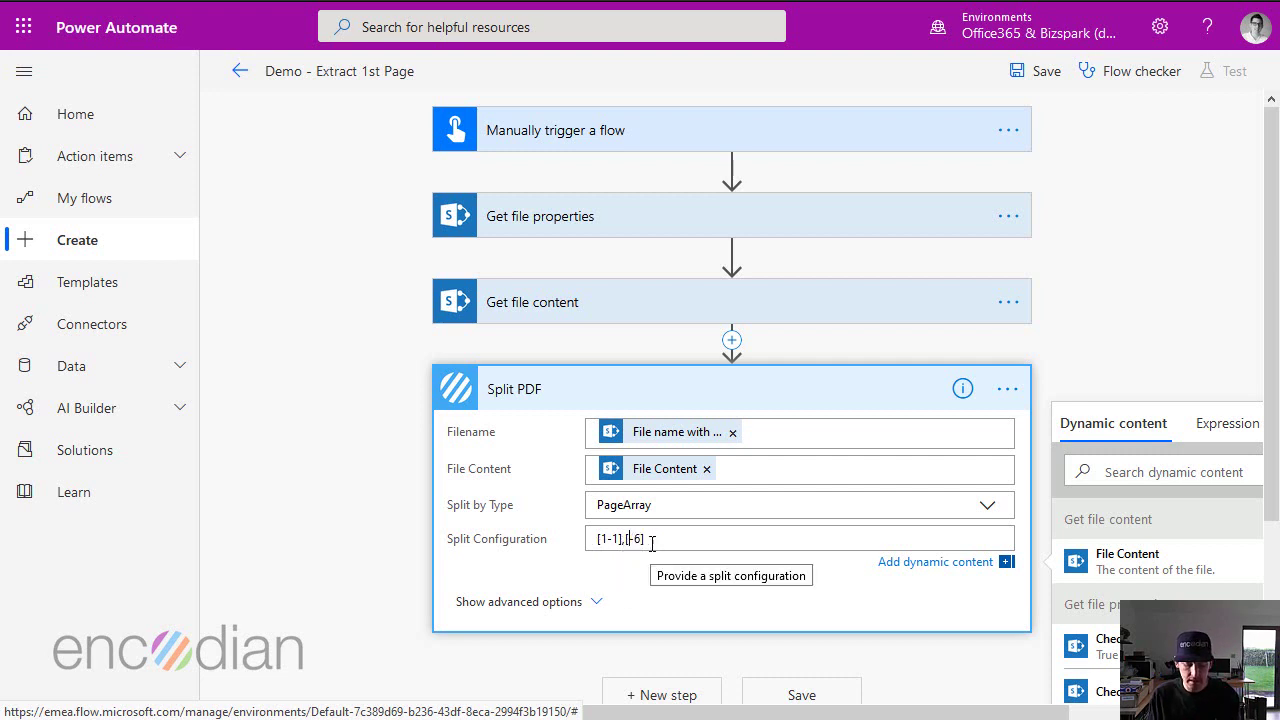
pyautogui.write('3')
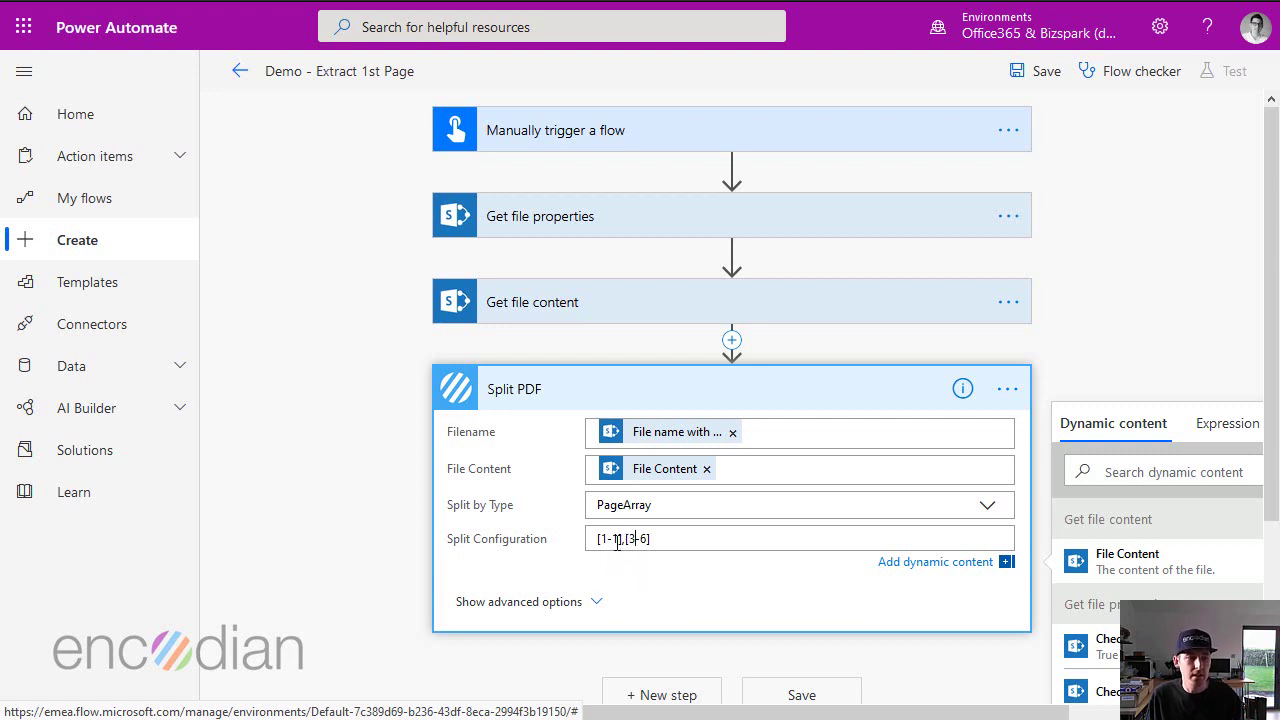
pyautogui.moveTo(624, 538); pyautogui.dragTo(715, 538)
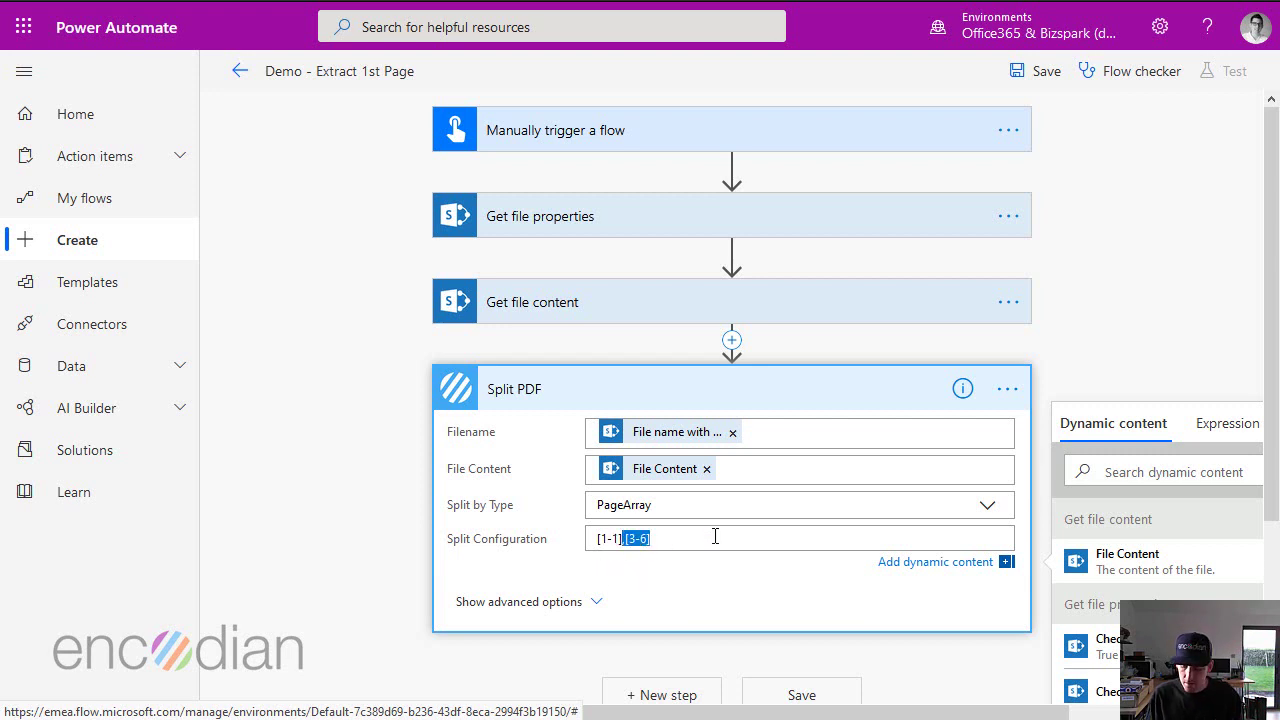
pyautogui.press('BackSpace')
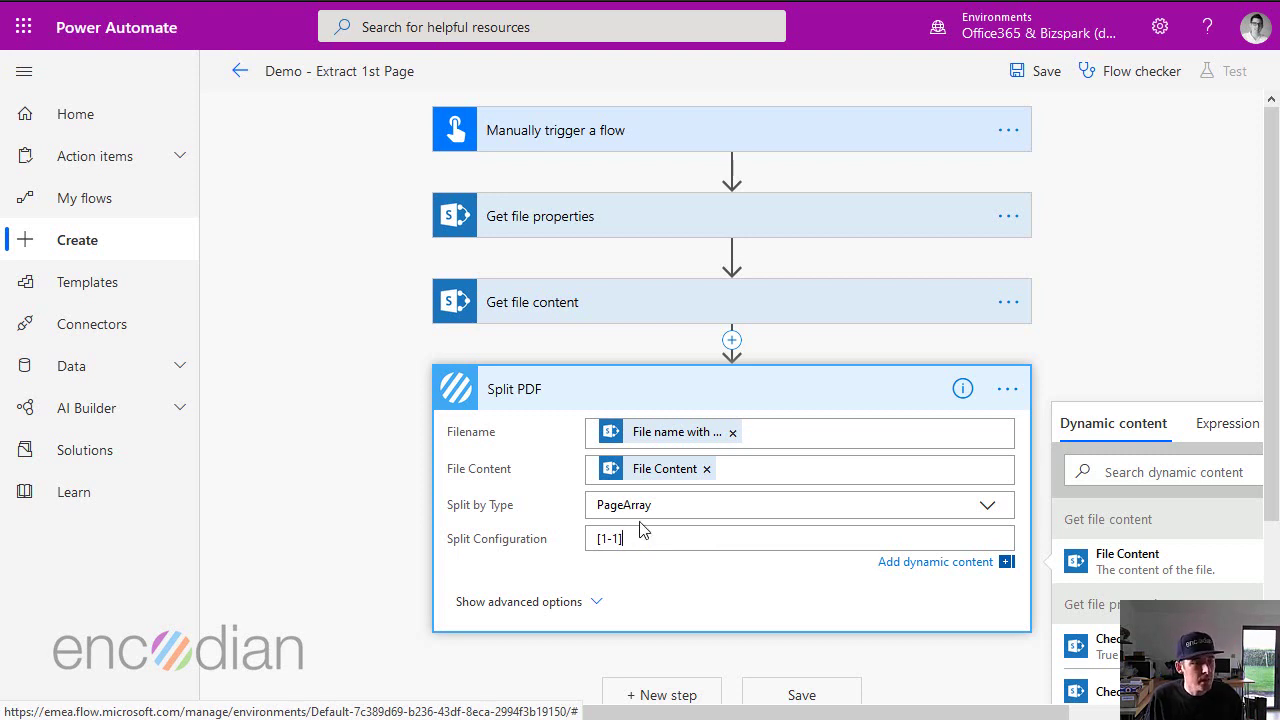
# - Add the SharePoint Create file action after Split PDF
pyautogui.click(680, 695)
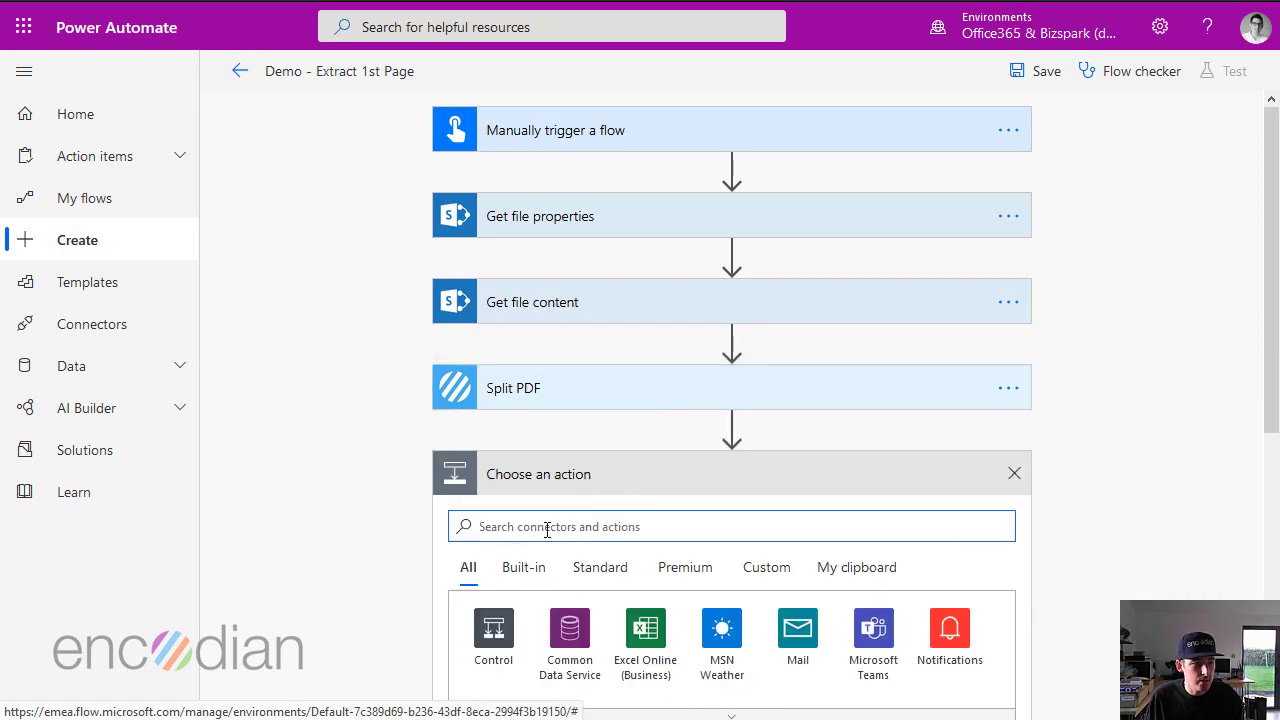
pyautogui.write('create file')
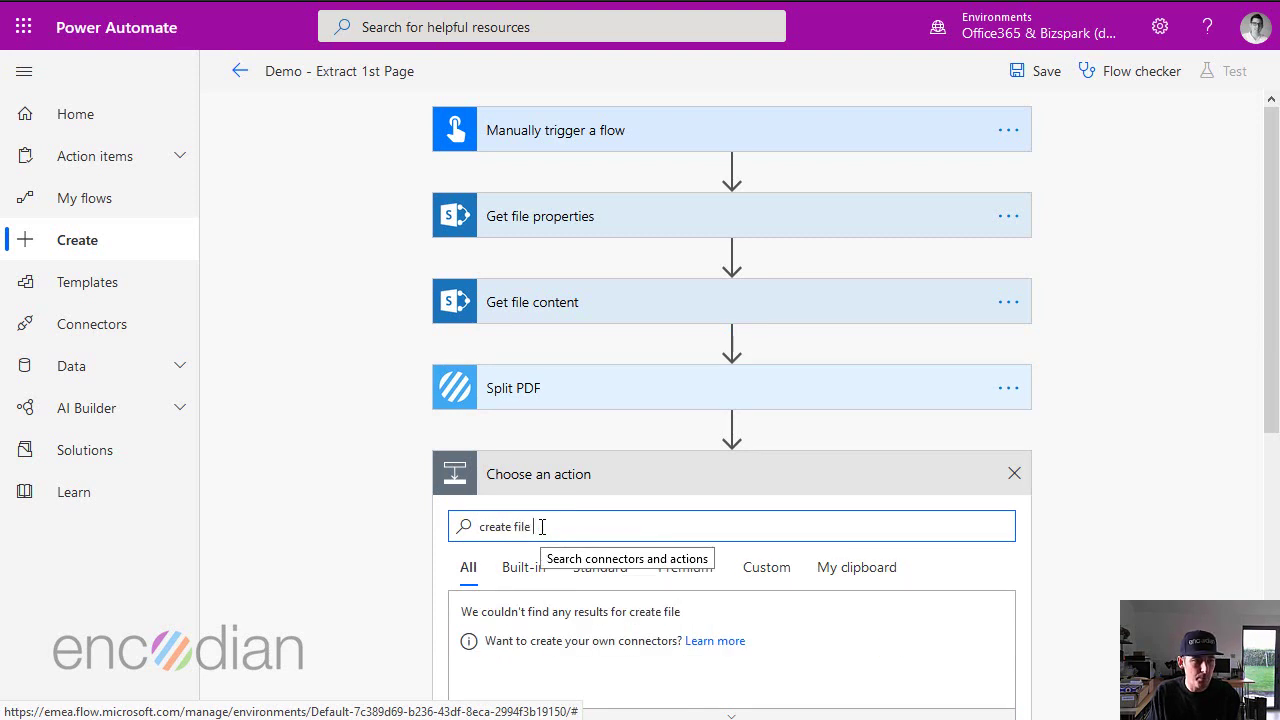
pyautogui.click(572, 632)
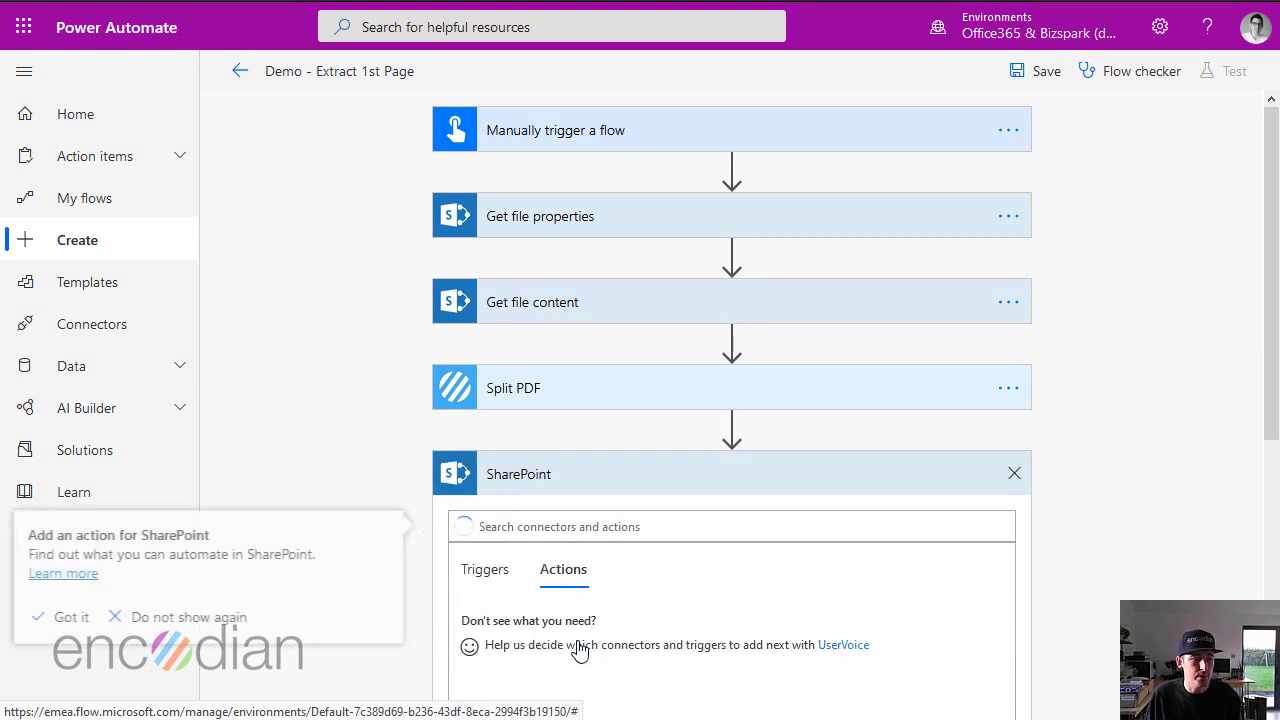
pyautogui.scroll(-3, 608, 669)
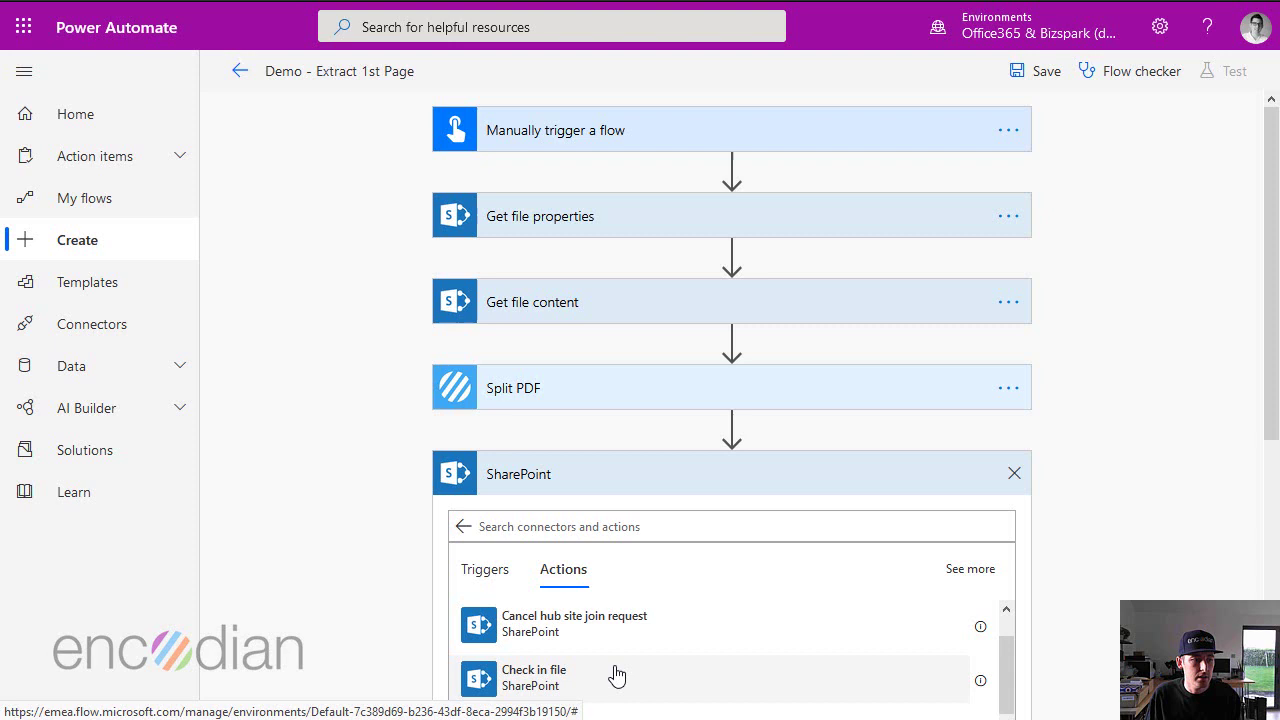
pyautogui.scroll(1, 583, 646)
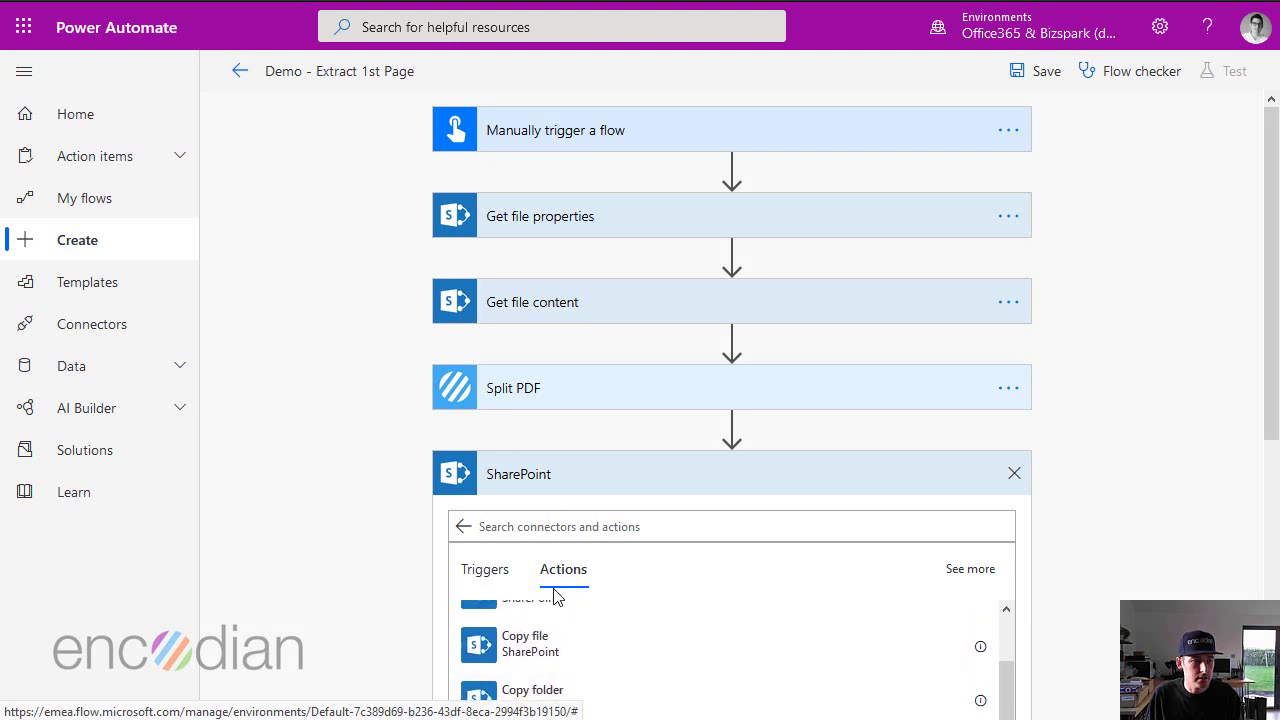
pyautogui.click(559, 531)
pyautogui.write('create')
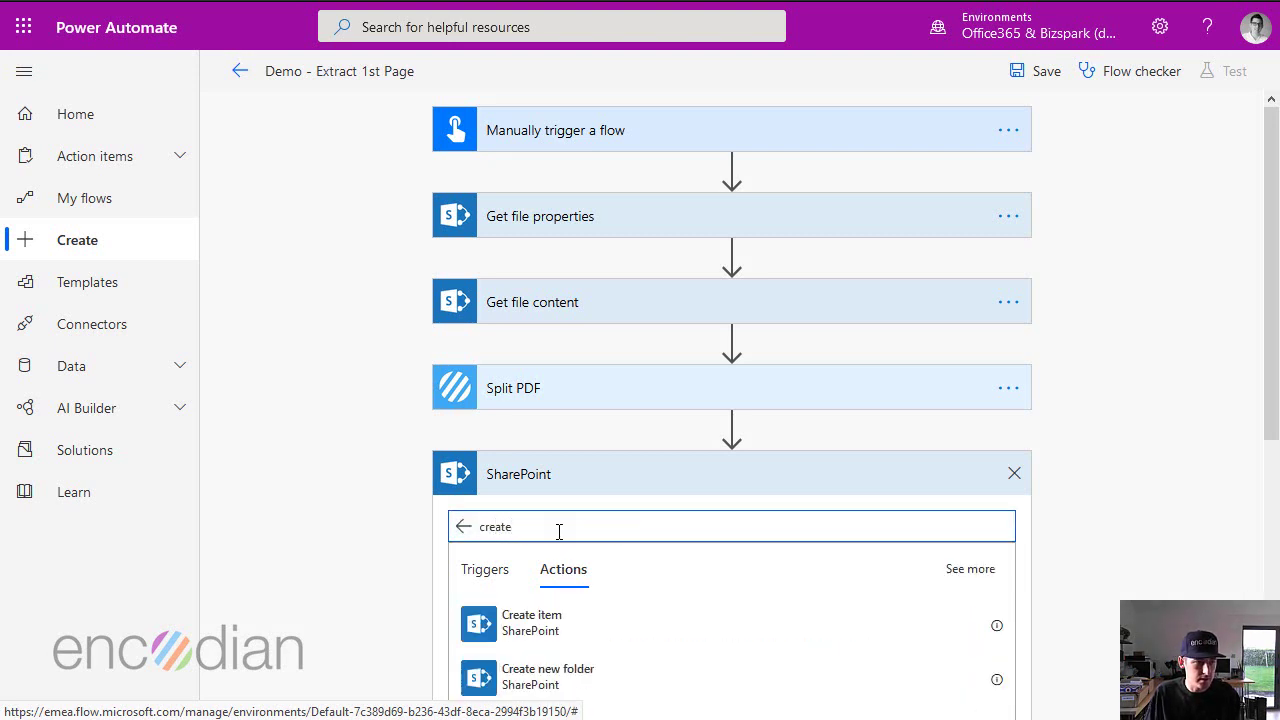
pyautogui.scroll(-1, 556, 672)
pyautogui.click(558, 666)
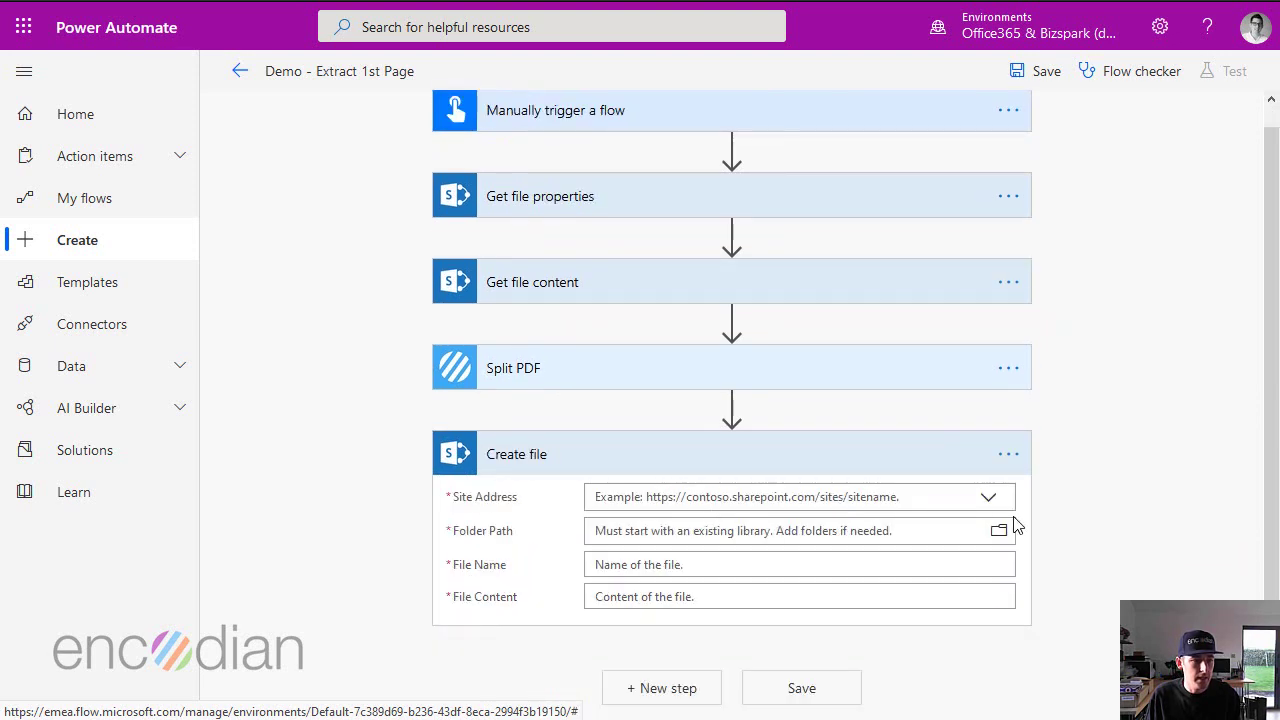
# - Set Create file's site to PDF Converter for SPO Demo and its folder to /Encodian Documents
pyautogui.click(990, 502)
pyautogui.scroll(-1, 780, 650)
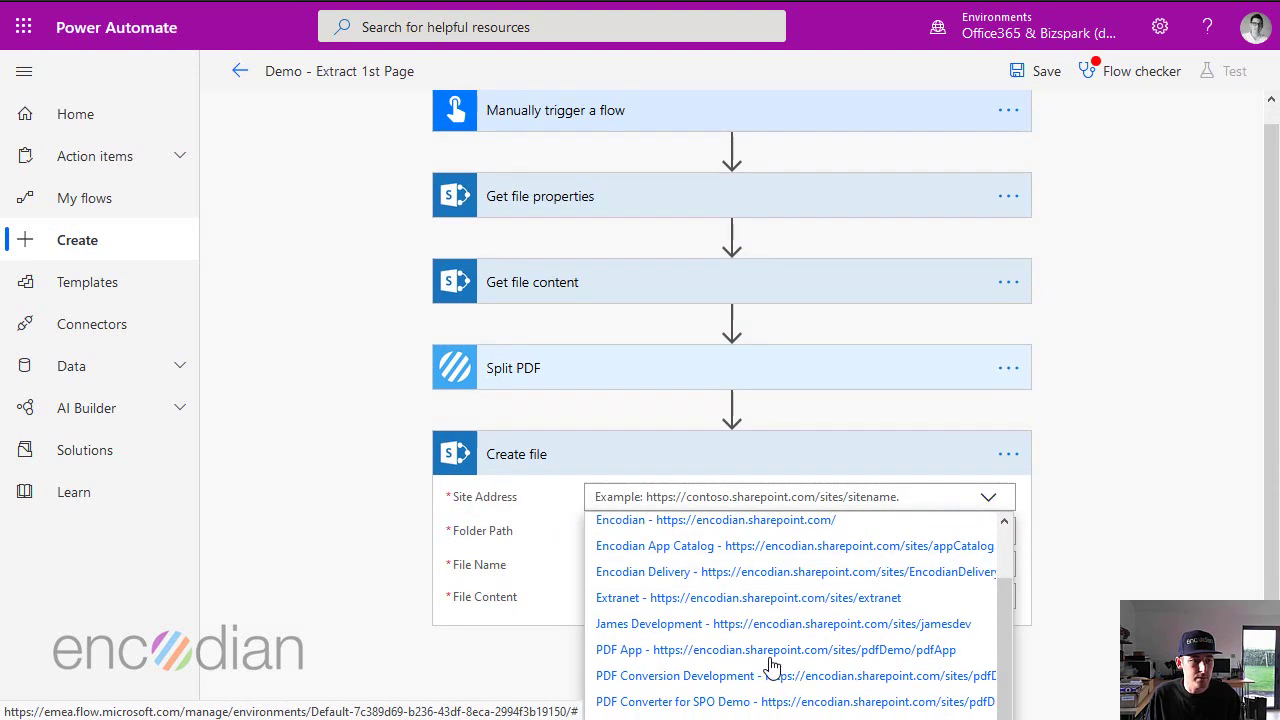
pyautogui.click(668, 701)
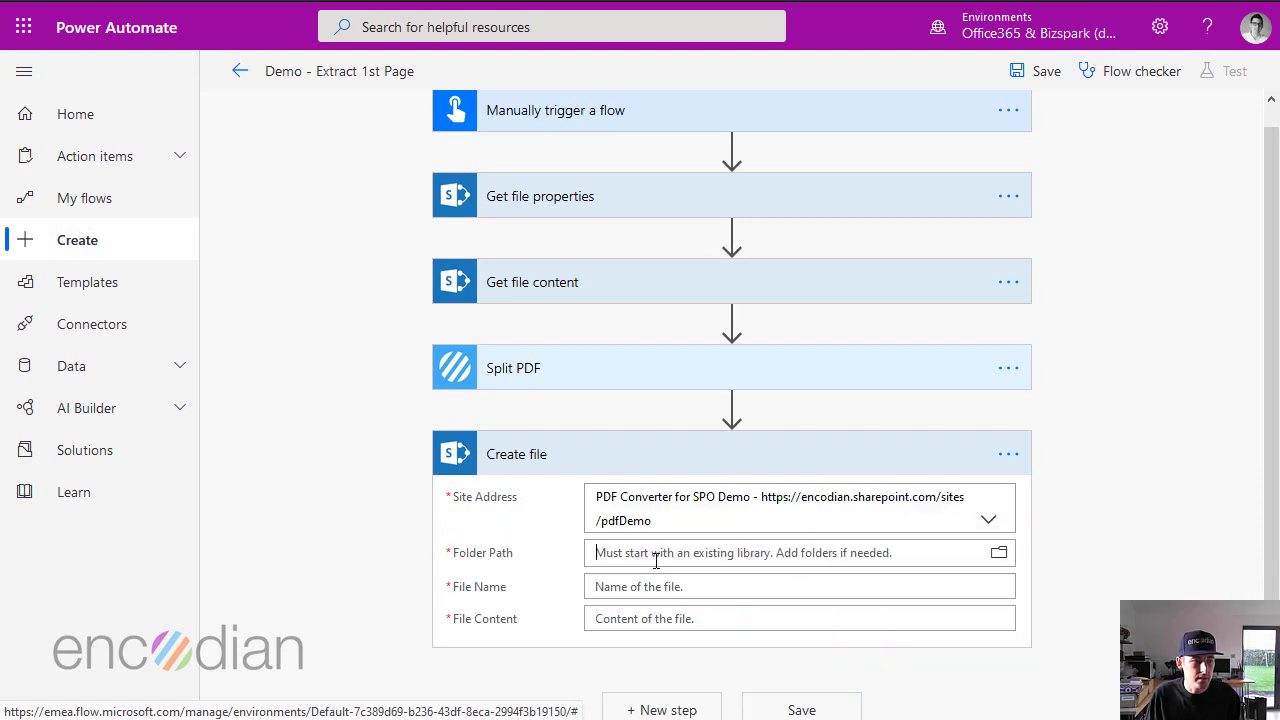
pyautogui.click(656, 553)
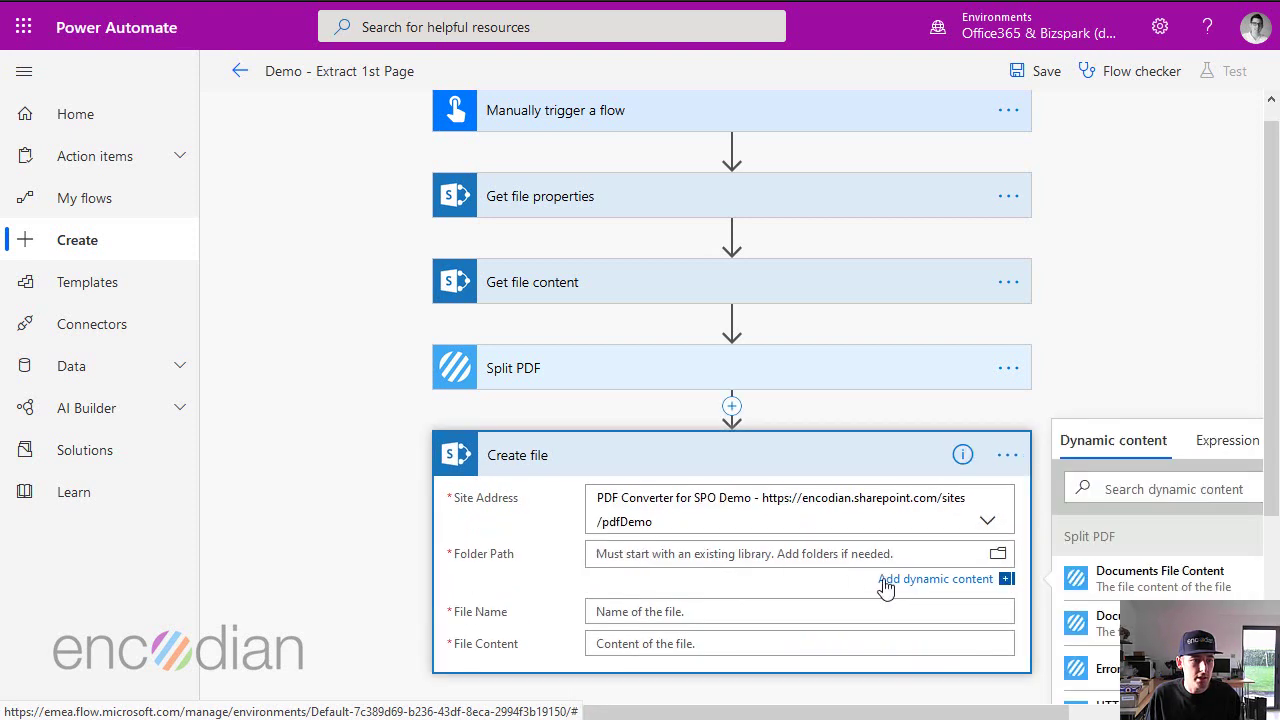
pyautogui.click(1000, 556)
pyautogui.scroll(-3, 1108, 648)
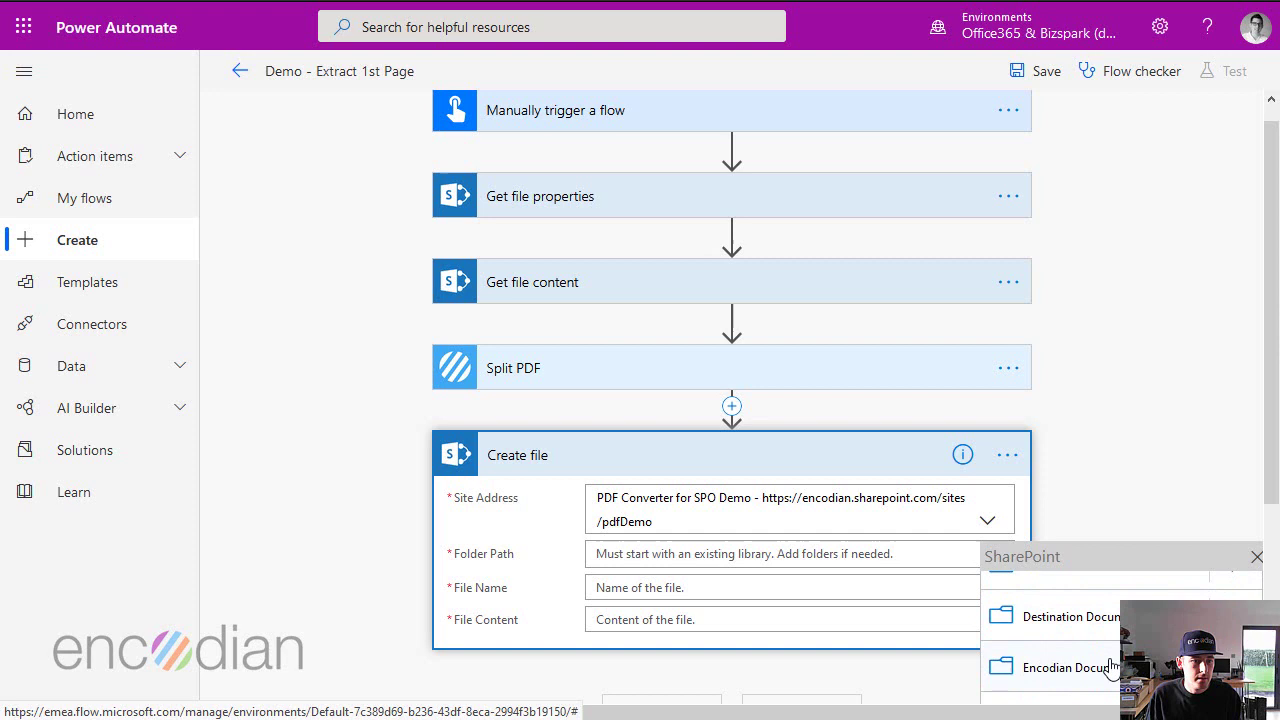
pyautogui.click(1108, 667)
pyautogui.click(603, 588)
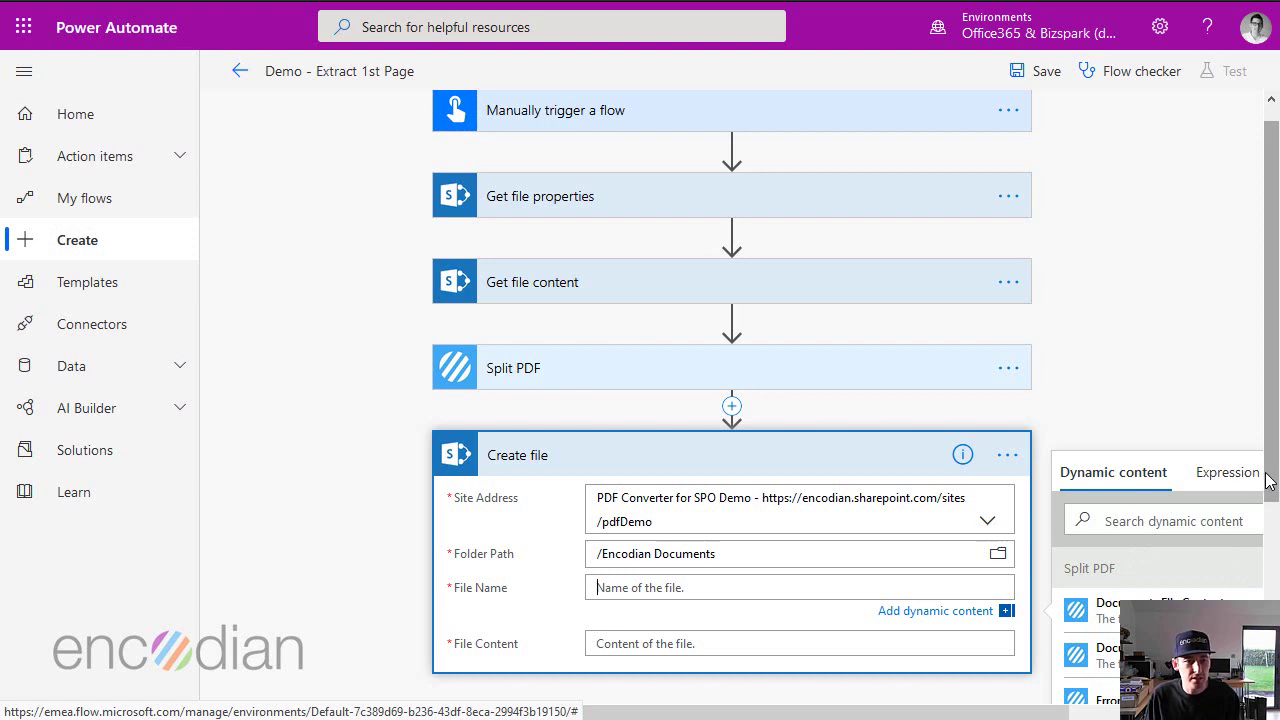
pyautogui.scroll(-3, 1270, 480)
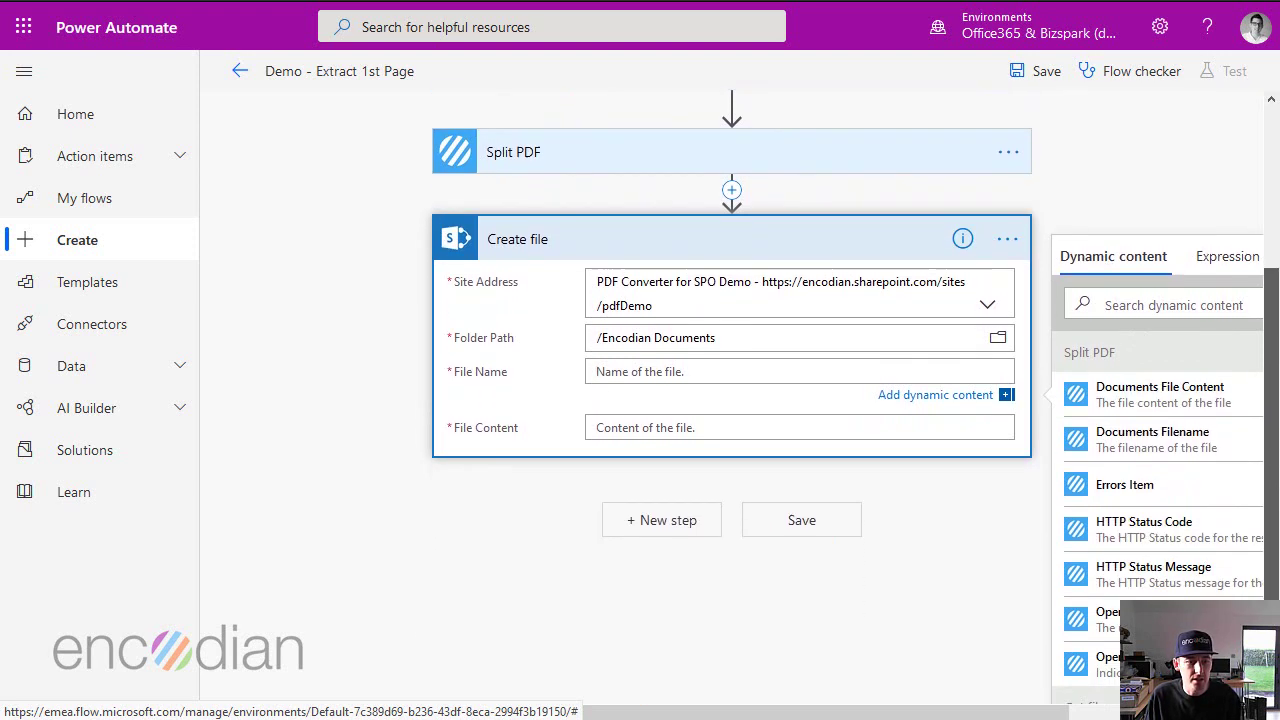
pyautogui.scroll(2, 1270, 480)
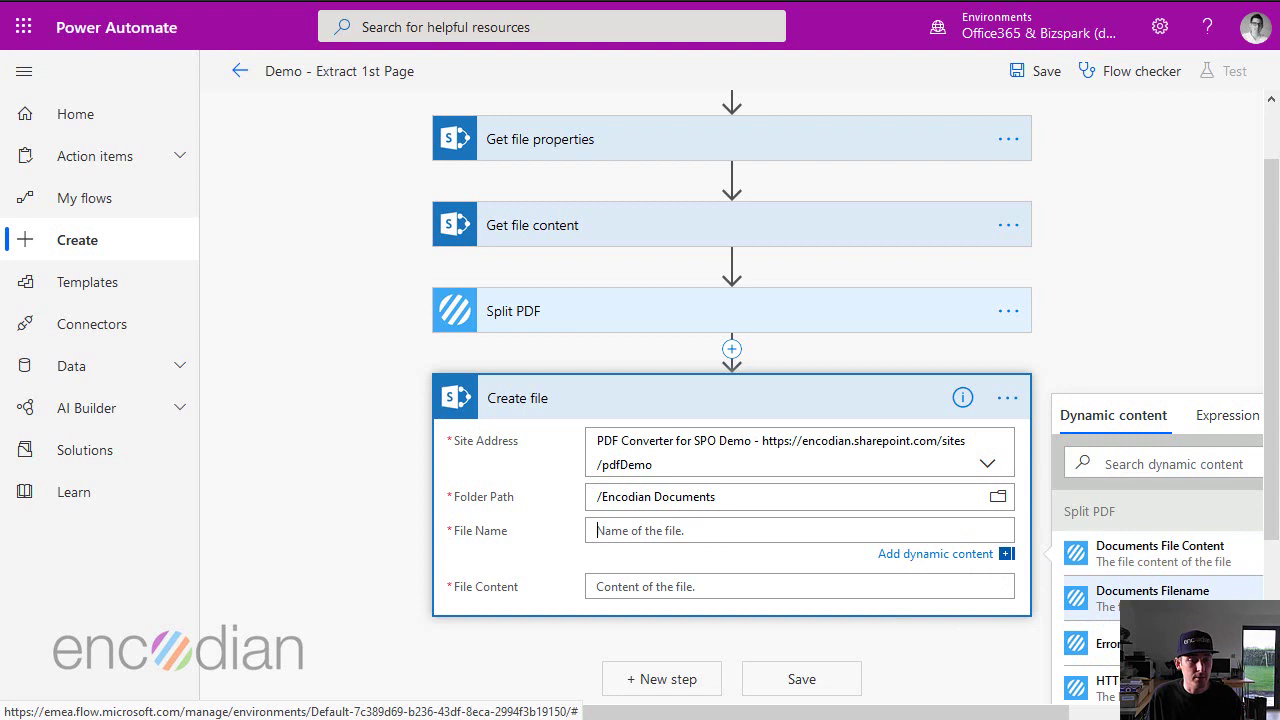
# - Fill Create file's File Name and File Content from the split Documents, then save the flow
pyautogui.click(1152, 591)
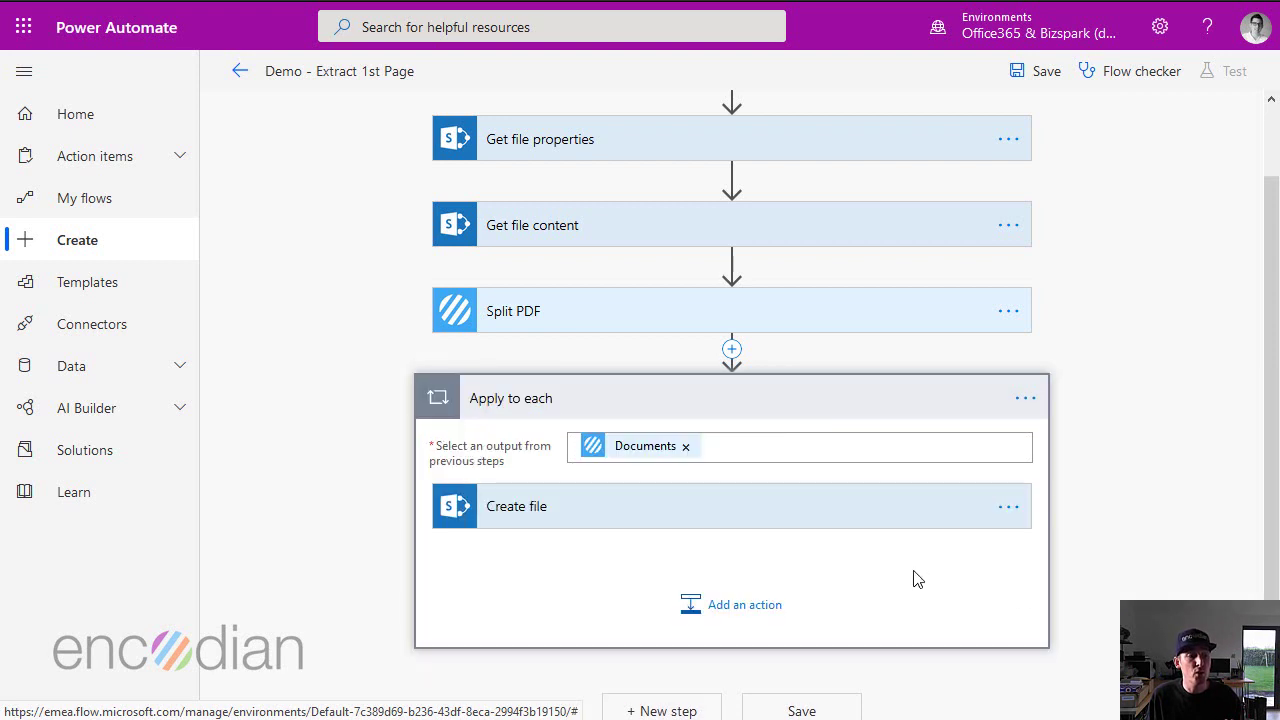
pyautogui.click(567, 523)
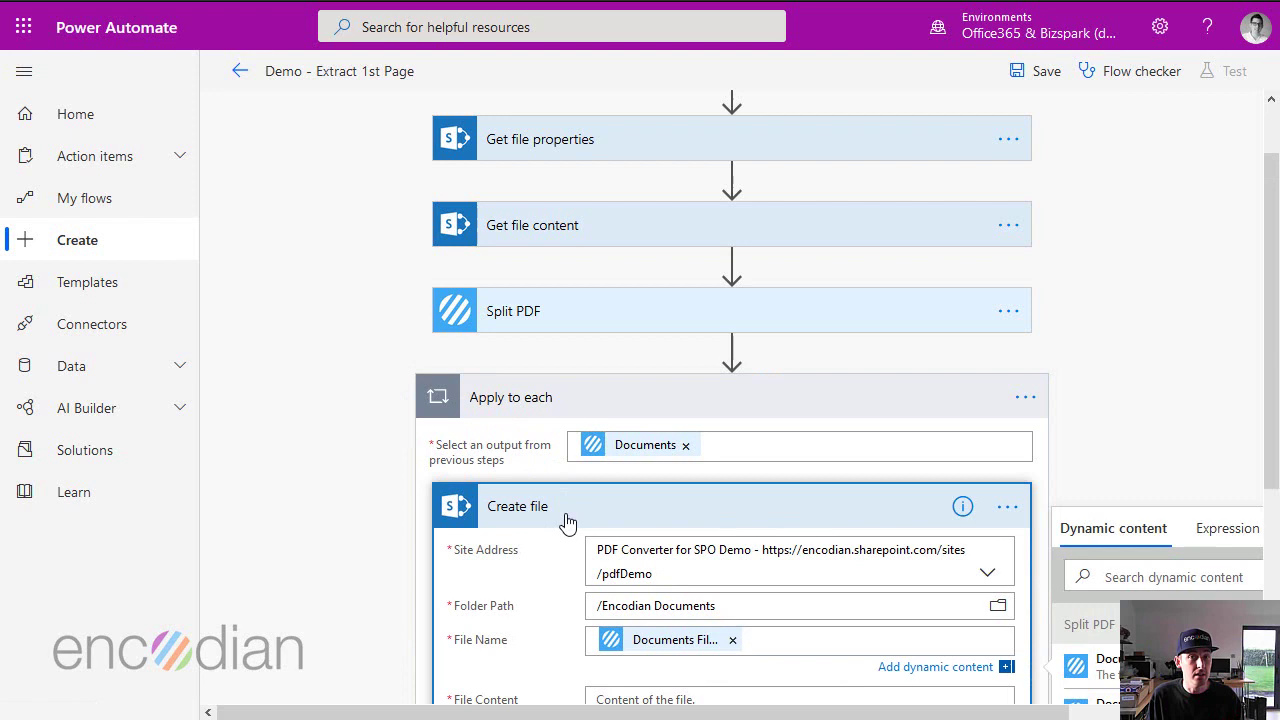
pyautogui.scroll(-1, 692, 565)
pyautogui.click(688, 580)
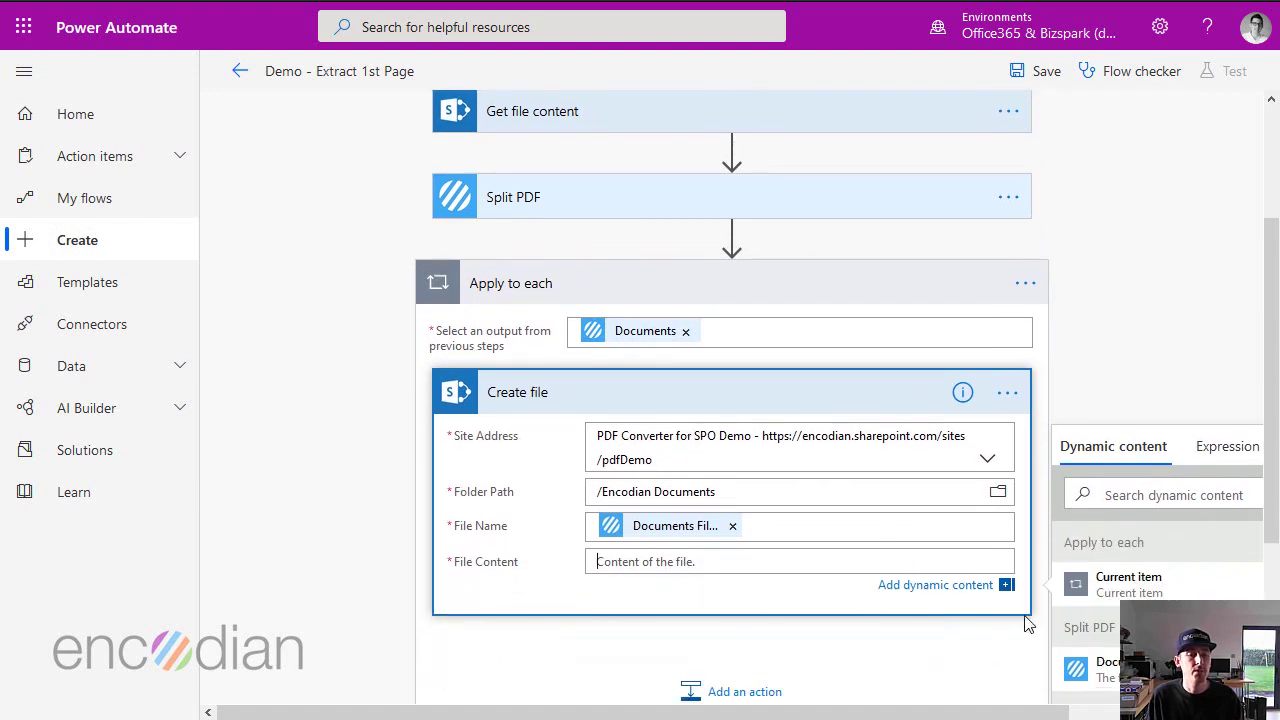
pyautogui.click(1108, 668)
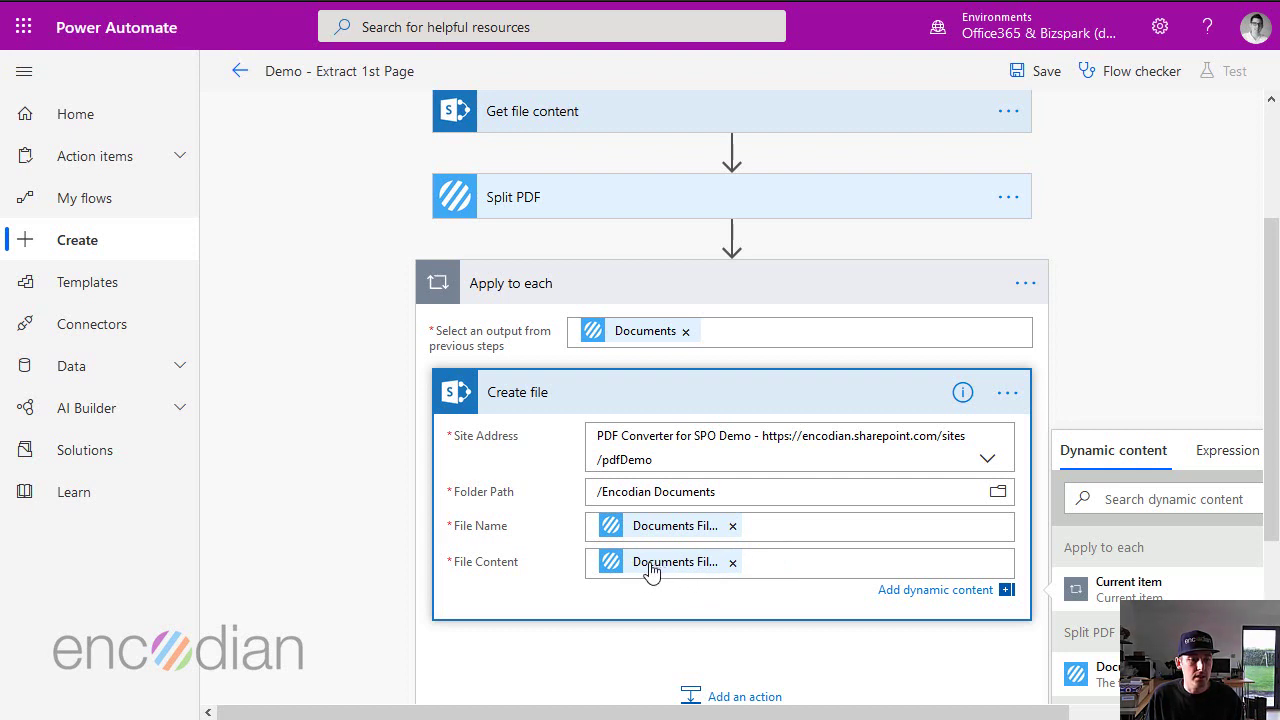
pyautogui.click(1047, 74)
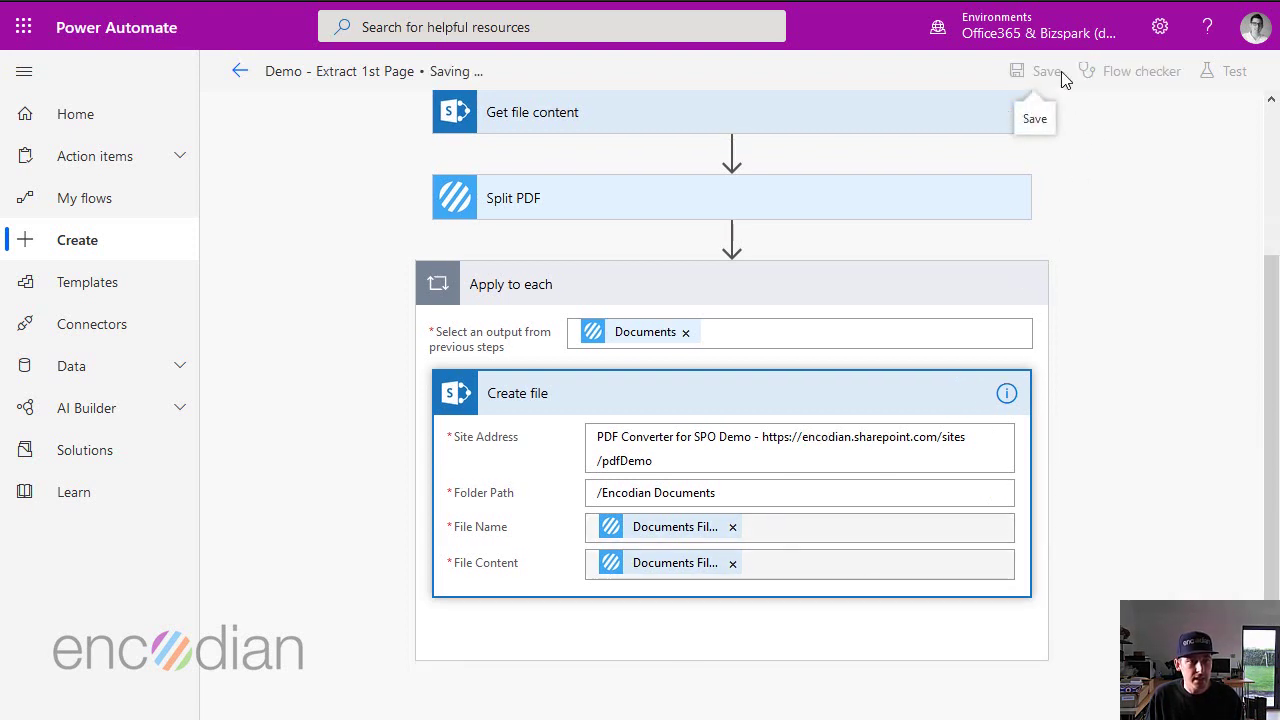
# - Save and test-run the flow with a manual trigger, confirming connections and starting the run
pyautogui.click(1238, 78)
pyautogui.click(1005, 121)
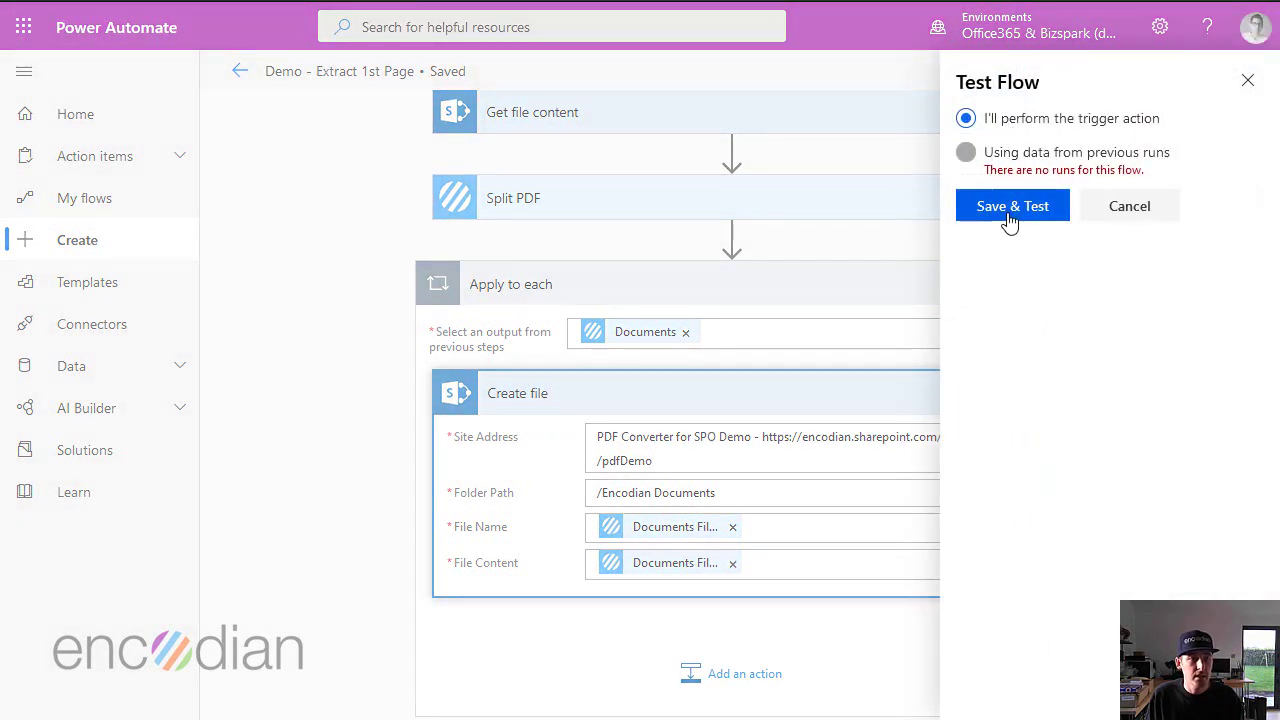
pyautogui.click(1008, 216)
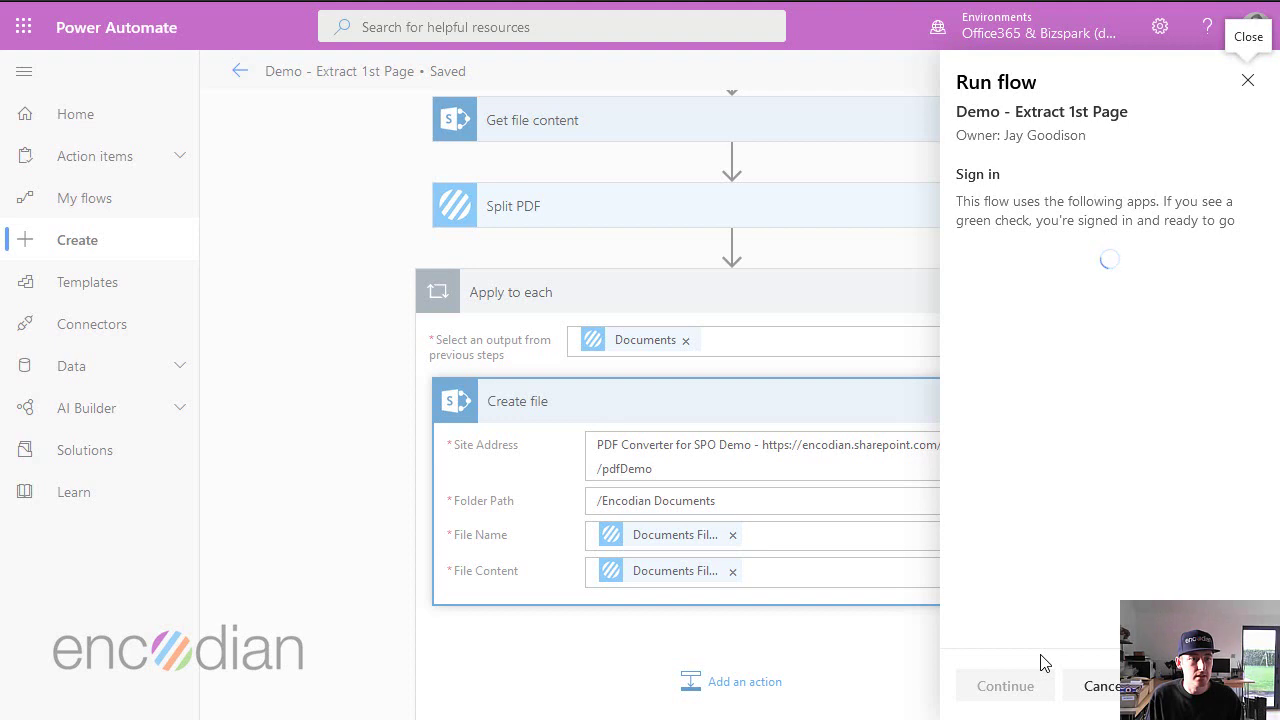
pyautogui.click(1020, 689)
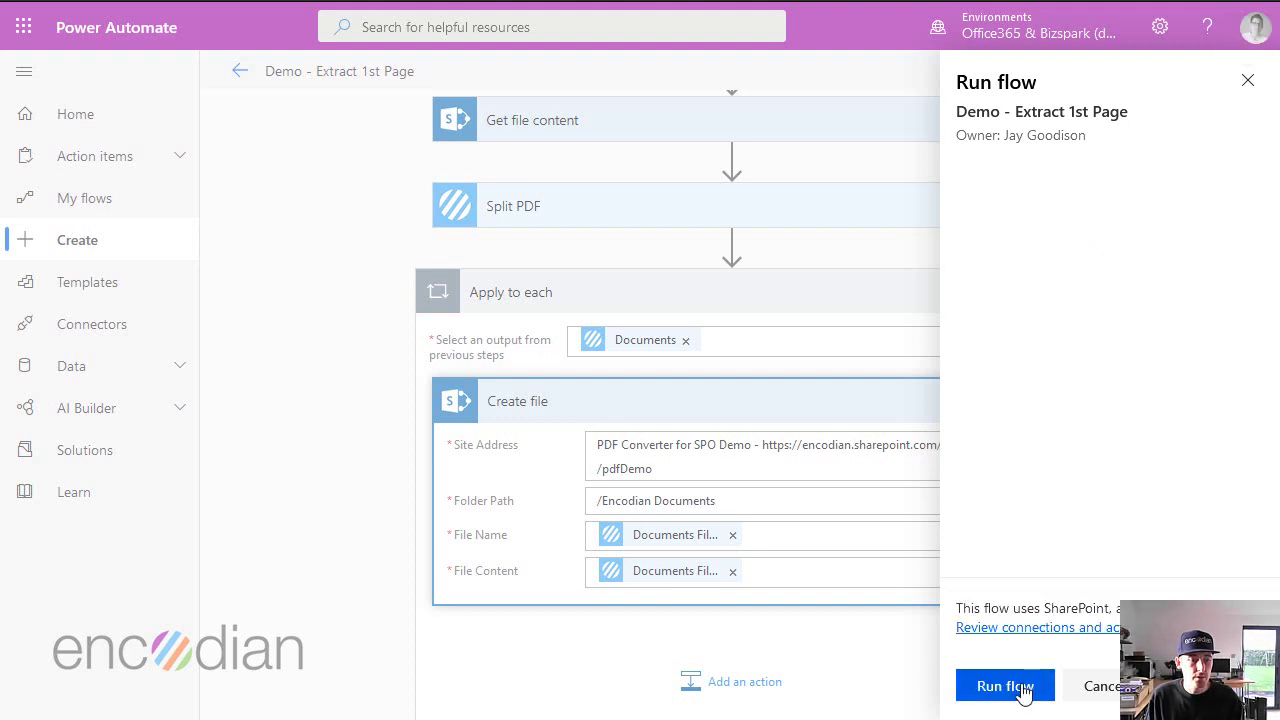
pyautogui.click(1004, 686)
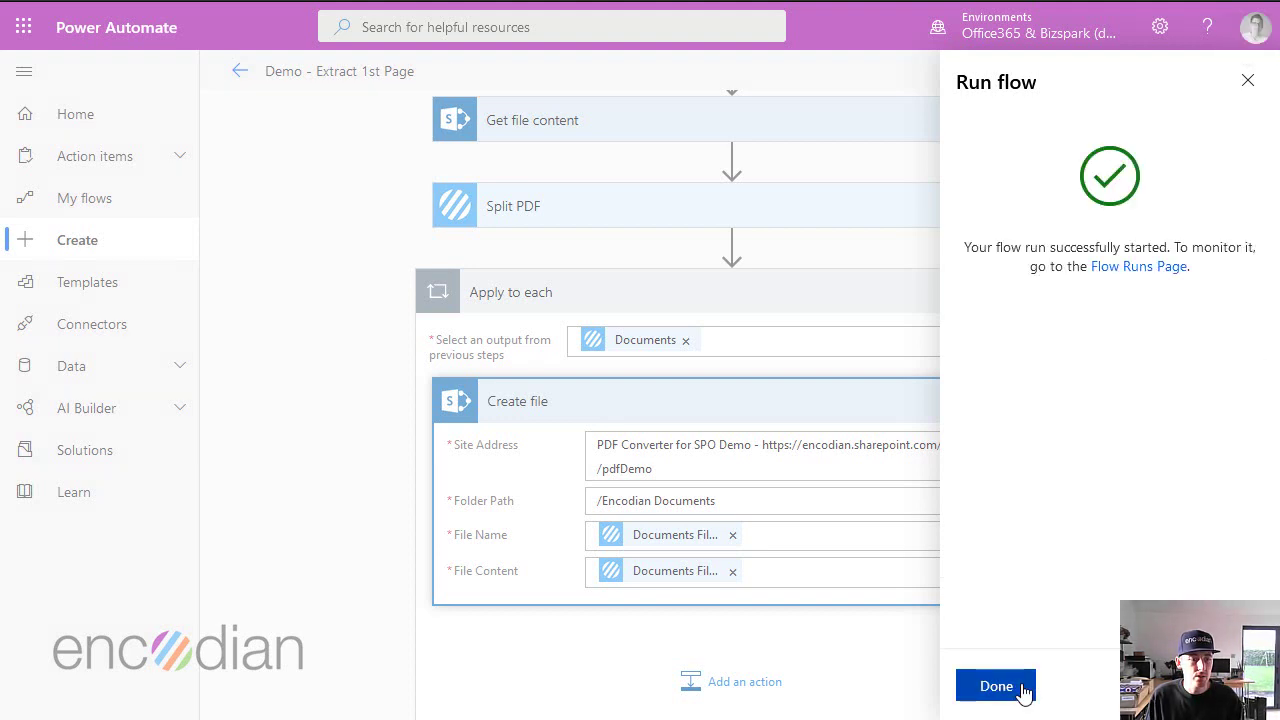
pyautogui.click(1018, 688)
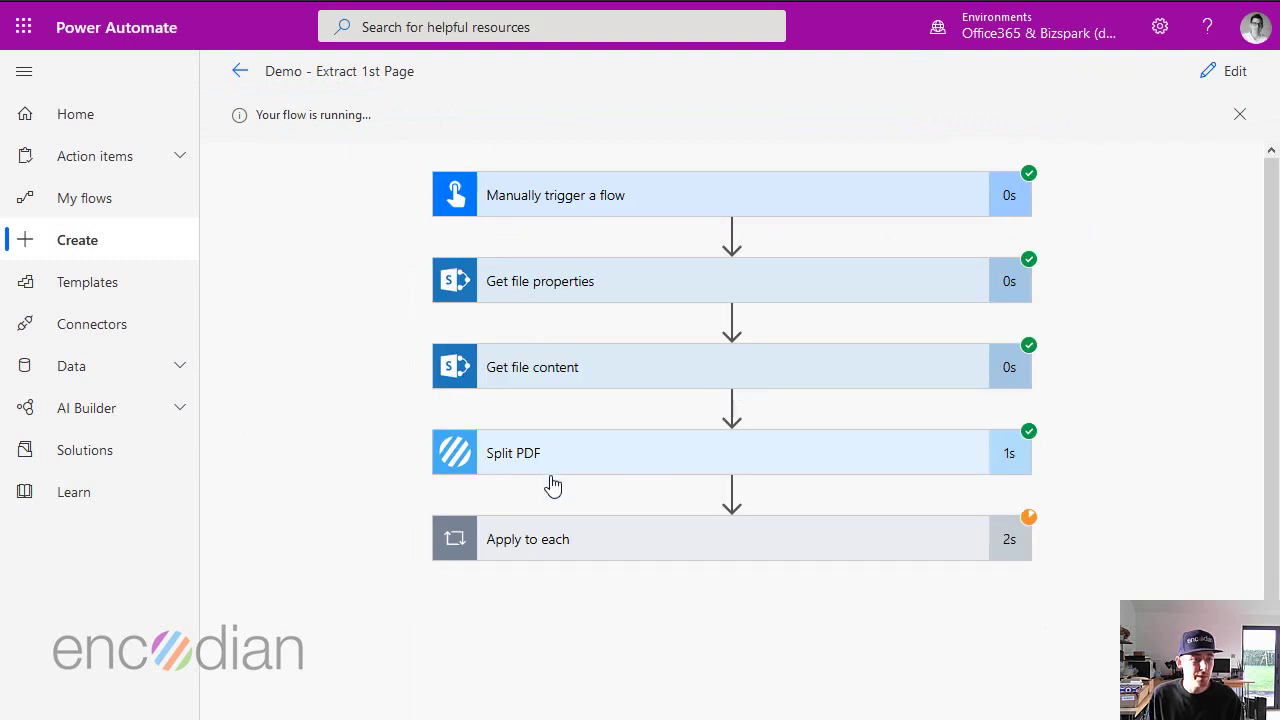
# - Check the Apply to each and Create file run outputs, then view the Encodian Documents library
pyautogui.click(591, 546)
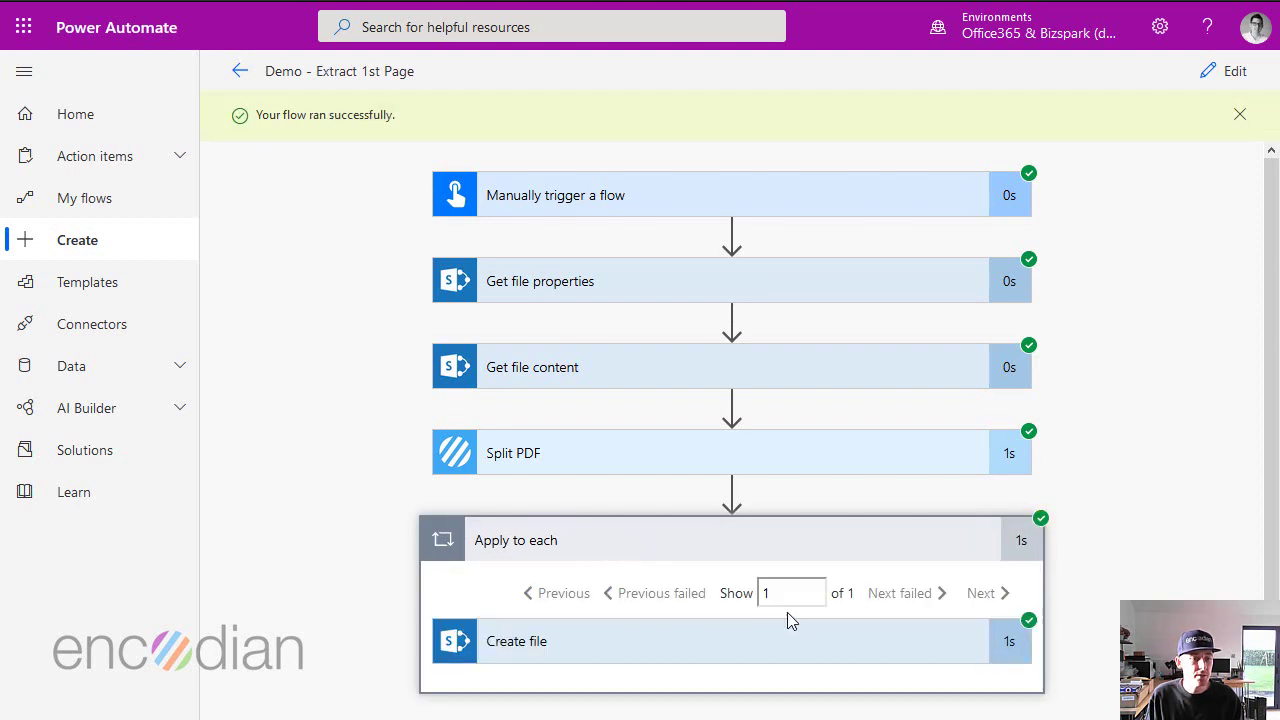
pyautogui.click(766, 594)
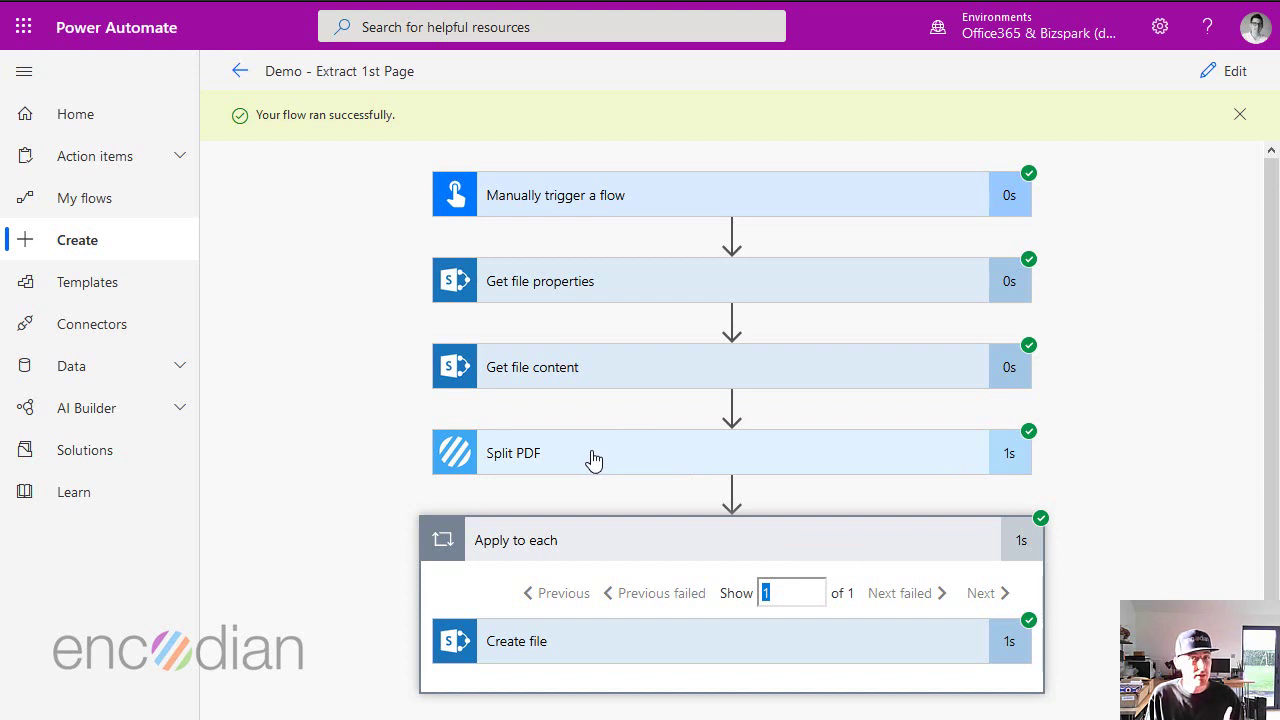
pyautogui.click(603, 648)
pyautogui.scroll(-4, 600, 618)
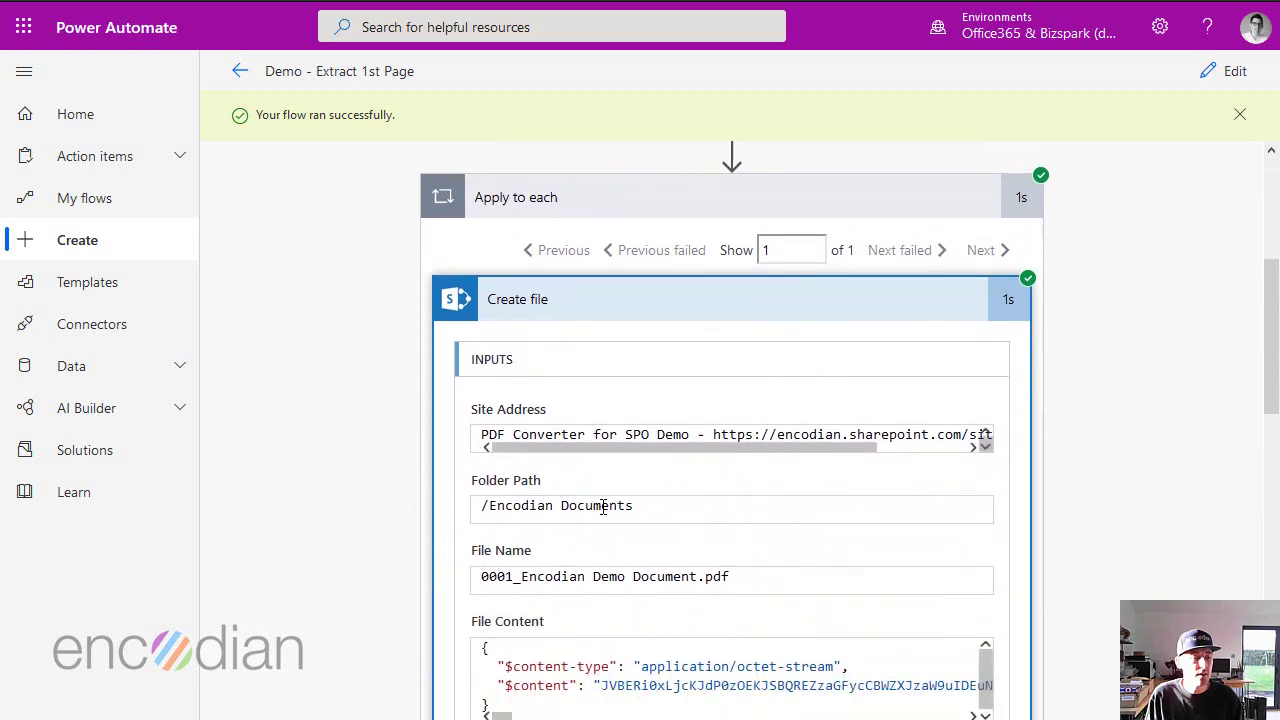
pyautogui.moveTo(513, 268); pyautogui.dragTo(467, 271)
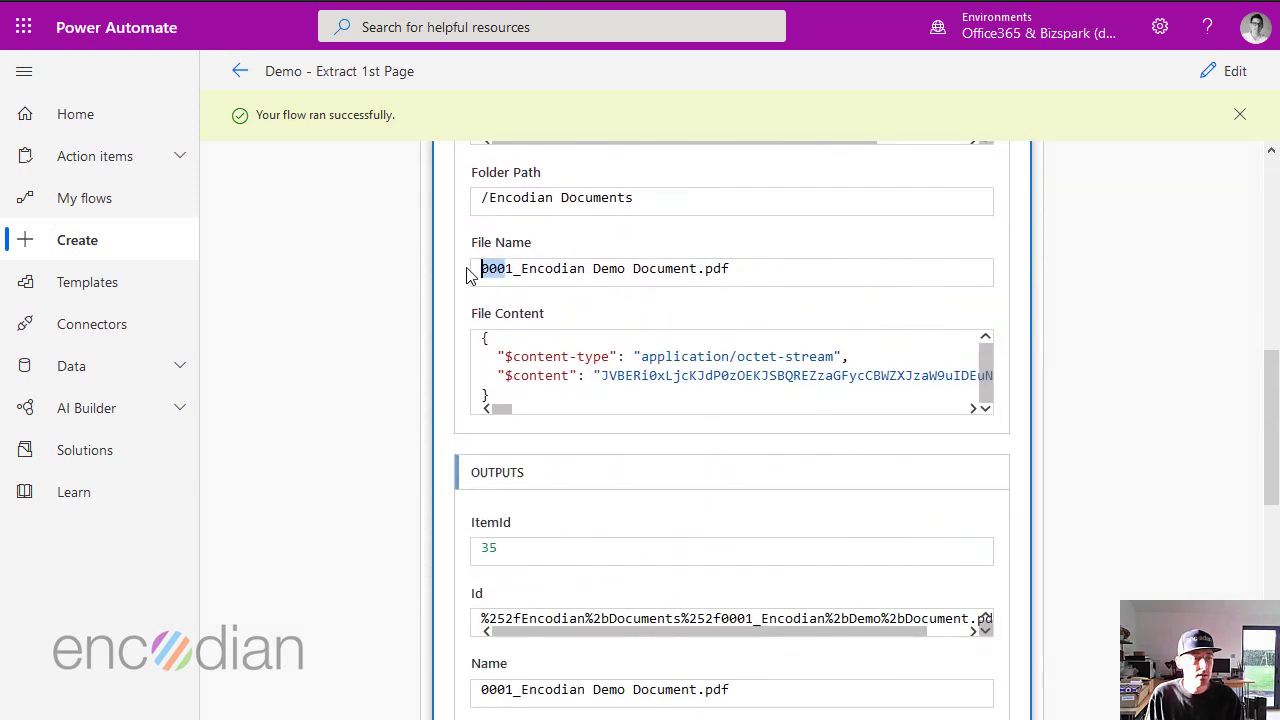
pyautogui.scroll(1, 694, 471)
pyautogui.scroll(6, 697, 470)
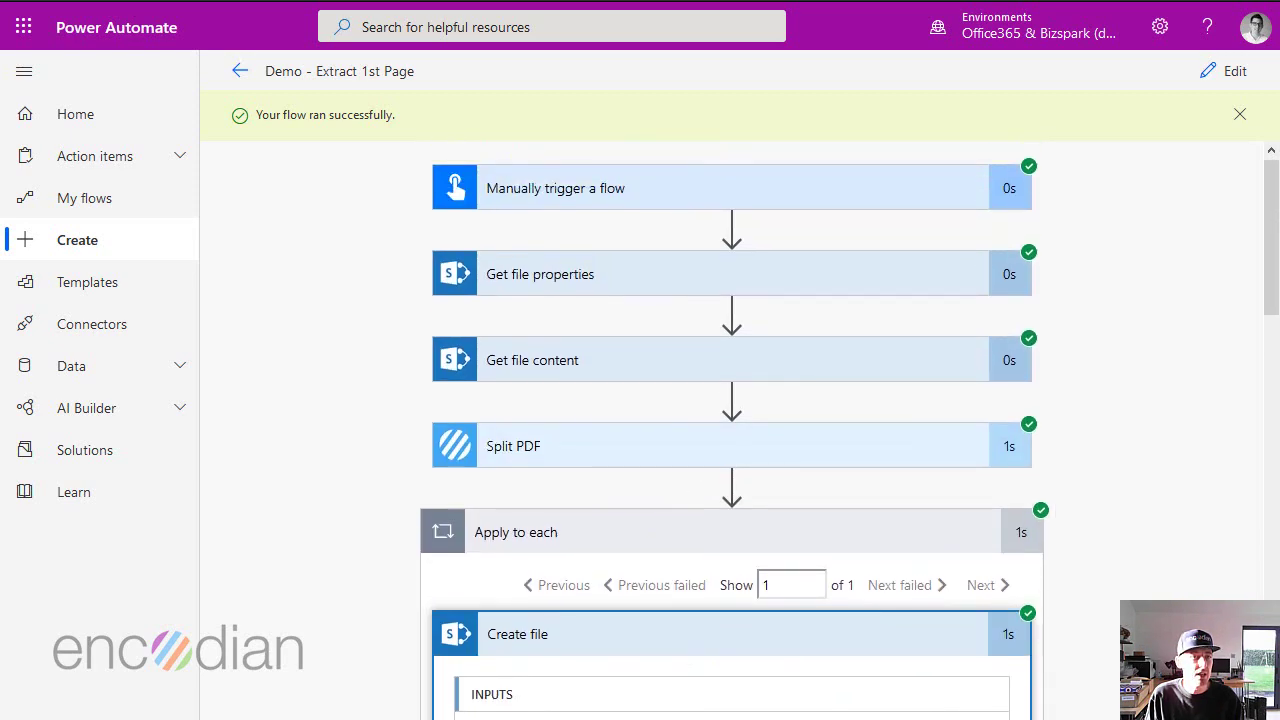
pyautogui.hotkey('ctrl', 'Tab')
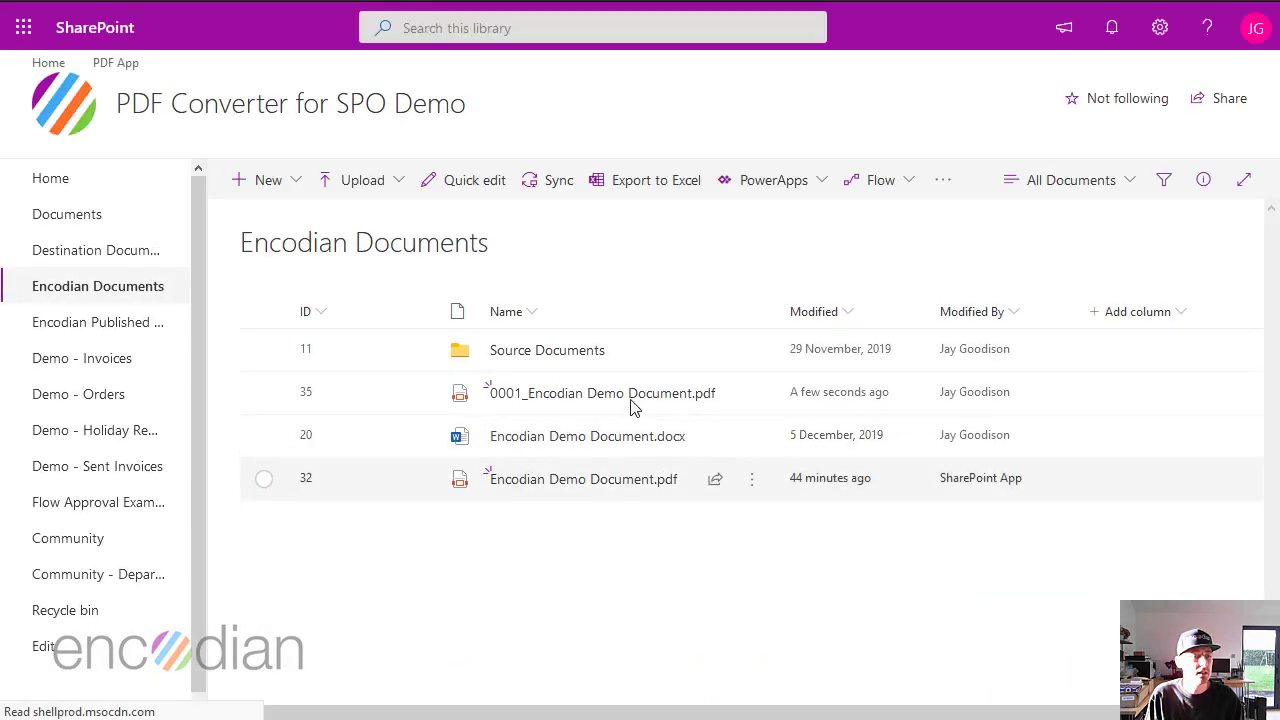
pyautogui.moveTo(641, 397)
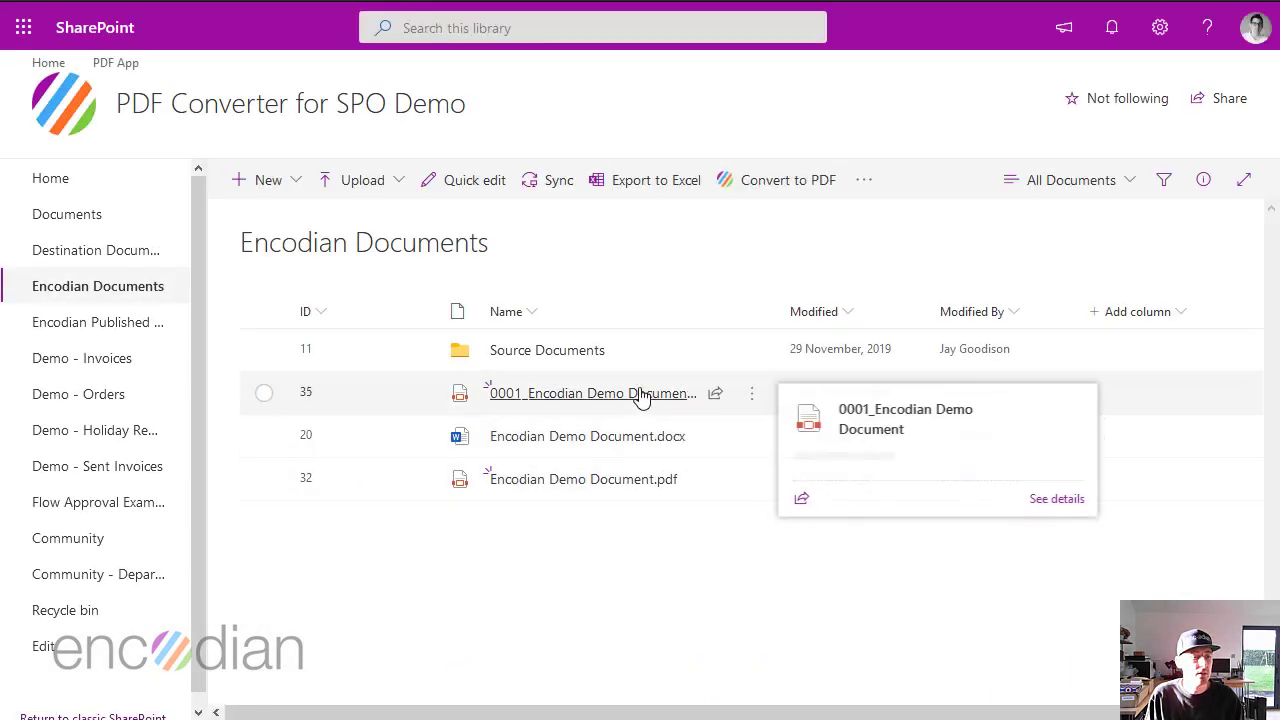
pyautogui.click(567, 396)
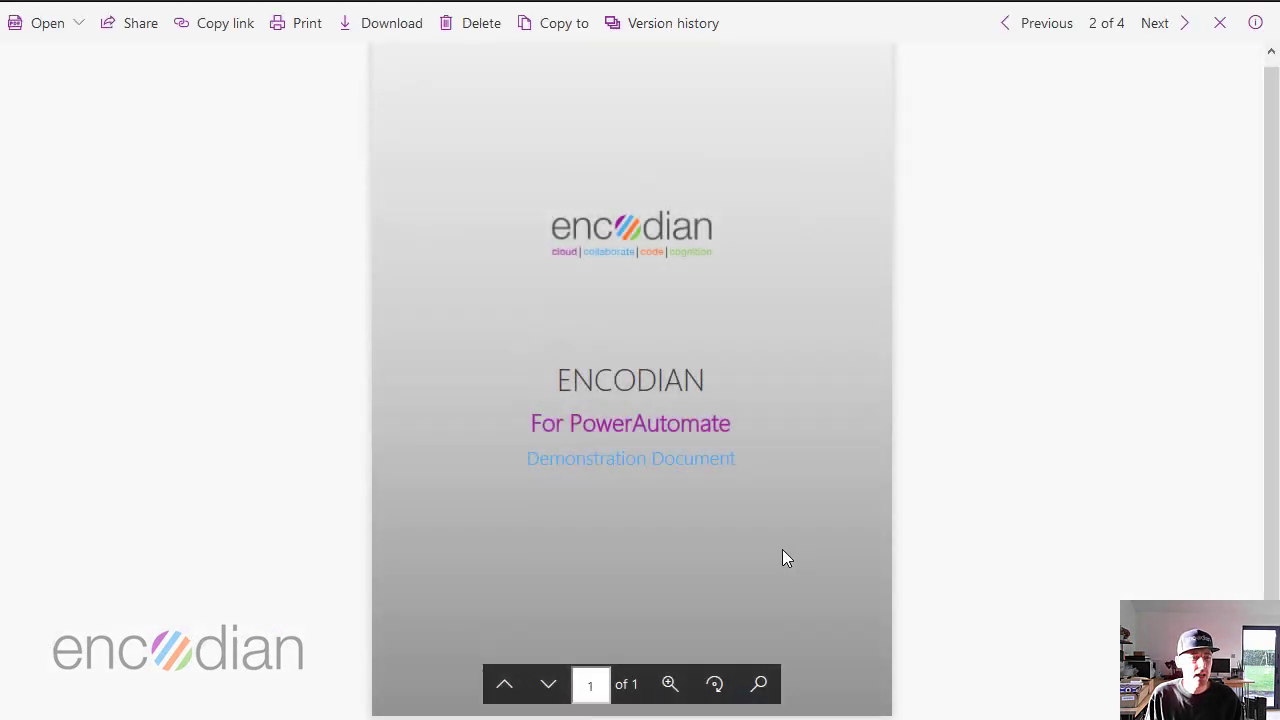
pyautogui.click(1219, 24)
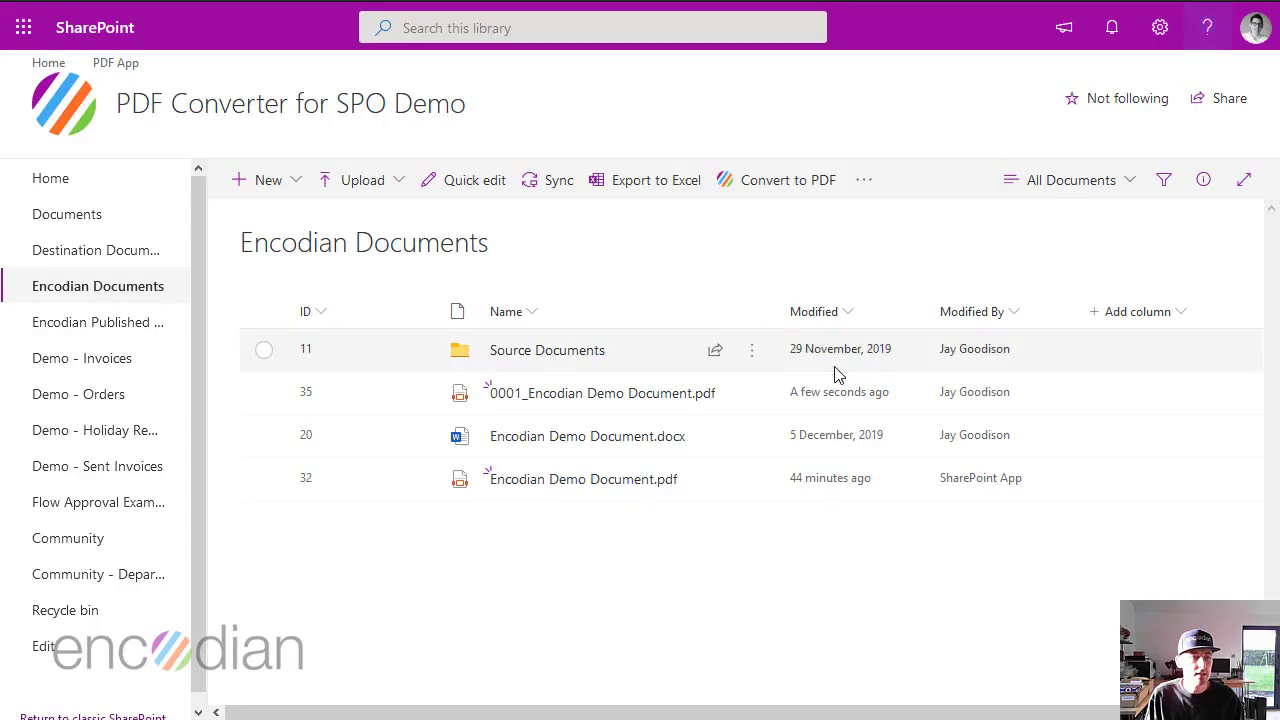